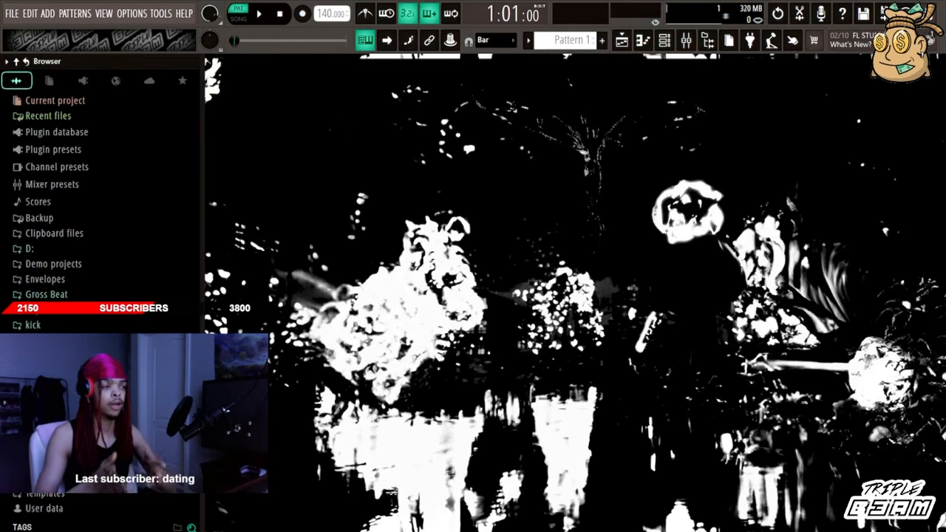
# Switch to the Chrome browser and examine the Britannica visible light spectrum image in the Google image results for "spectrum"
pyautogui.hotkey('alt', 'Tab')
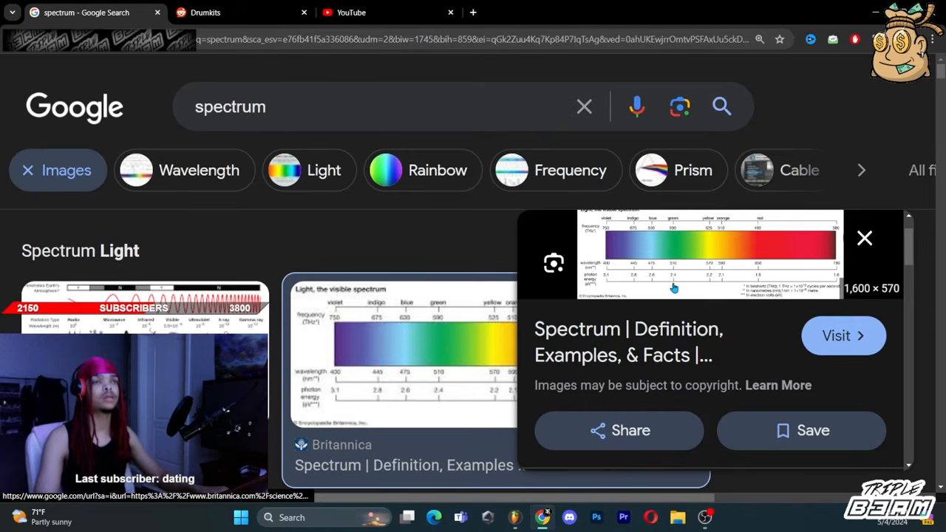
pyautogui.scroll(-5, 674, 288)
pyautogui.scroll(6, 673, 291)
pyautogui.scroll(-3, 507, 299)
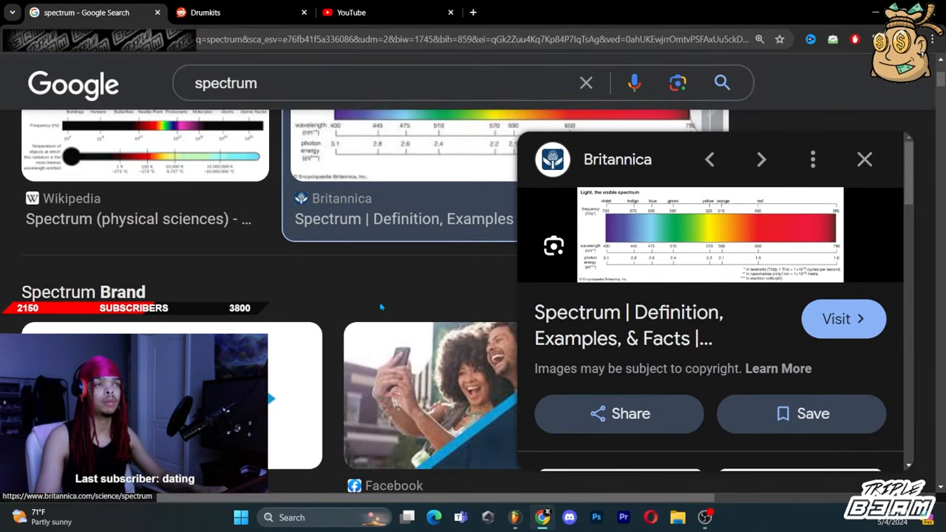
pyautogui.scroll(2, 379, 302)
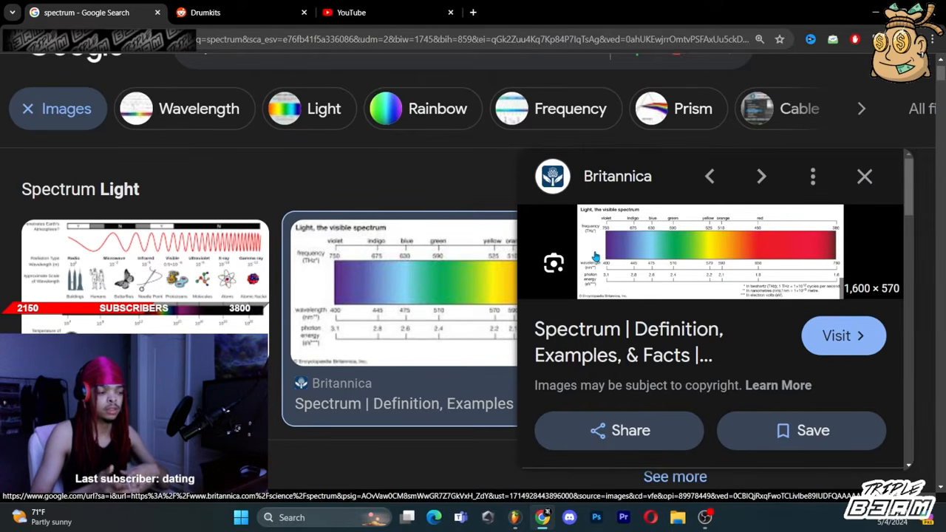
pyautogui.press('Right')
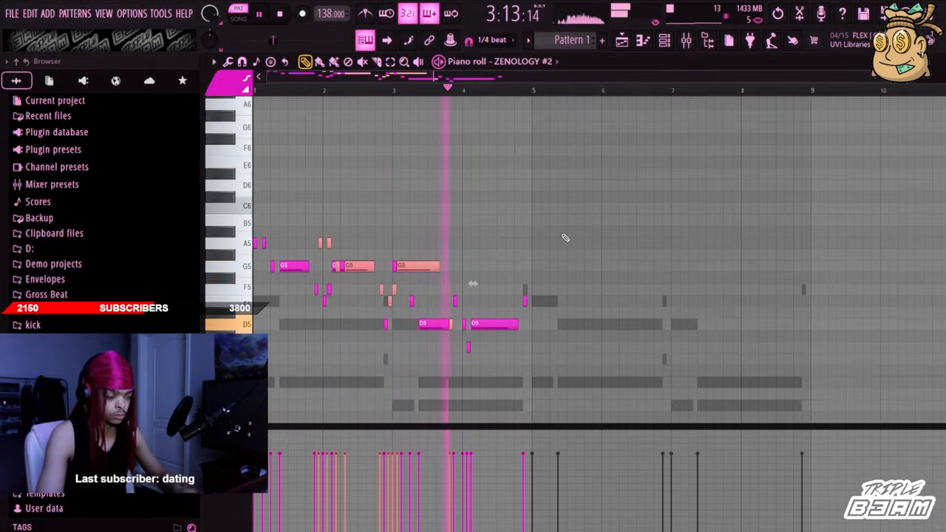
# Duplicate the four-bar ZENOLOGY #2 melody into bars 5 to 8 and restart playback to hear it
pyautogui.hotkey('ctrl', 'b')
pyautogui.hotkey('ctrl', 'd')
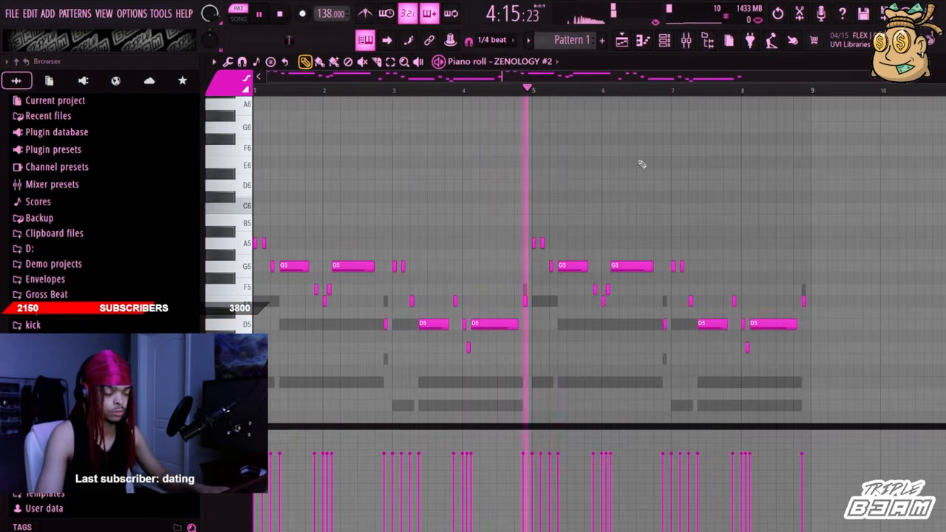
pyautogui.press('space')
pyautogui.press('space')
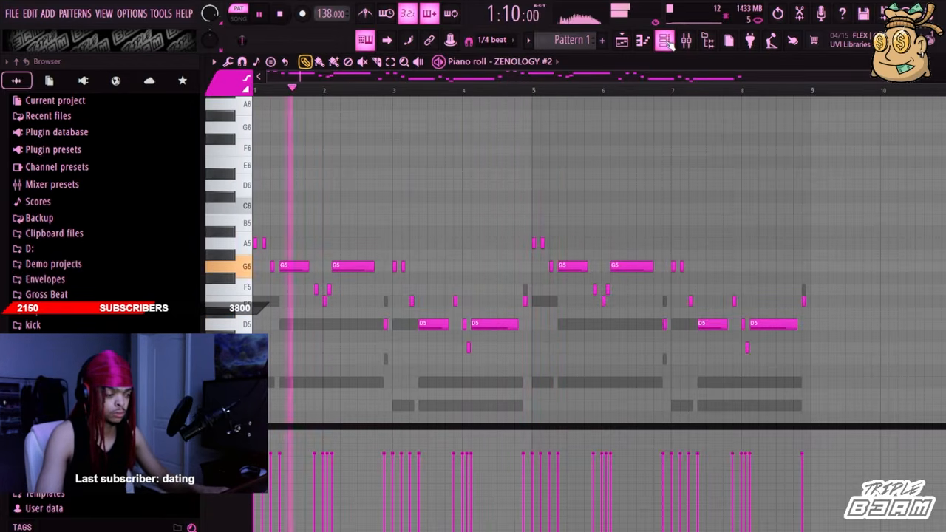
pyautogui.scroll(-2, 656, 181)
pyautogui.scroll(1, 665, 169)
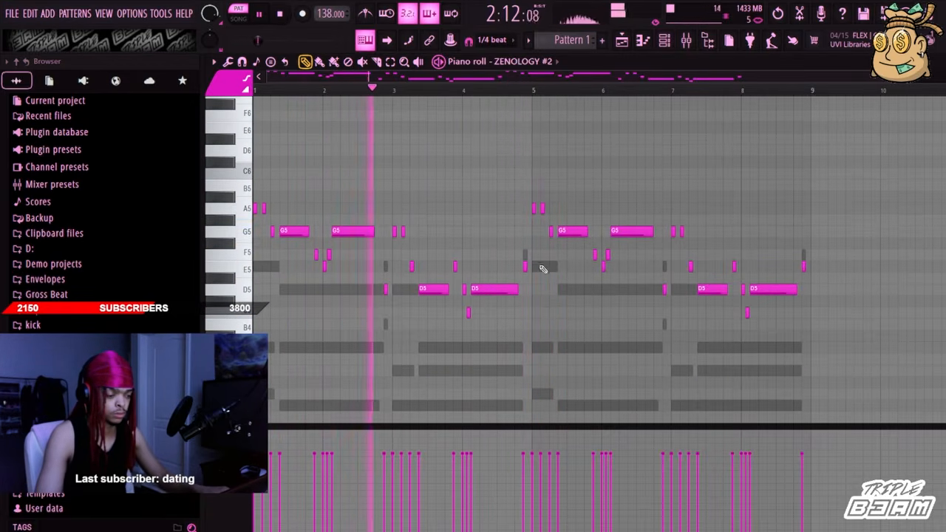
# Open the ZENOLOGY channel's notes from the channel rack and delete the F5 note at the end of bar 8
pyautogui.press('F6')
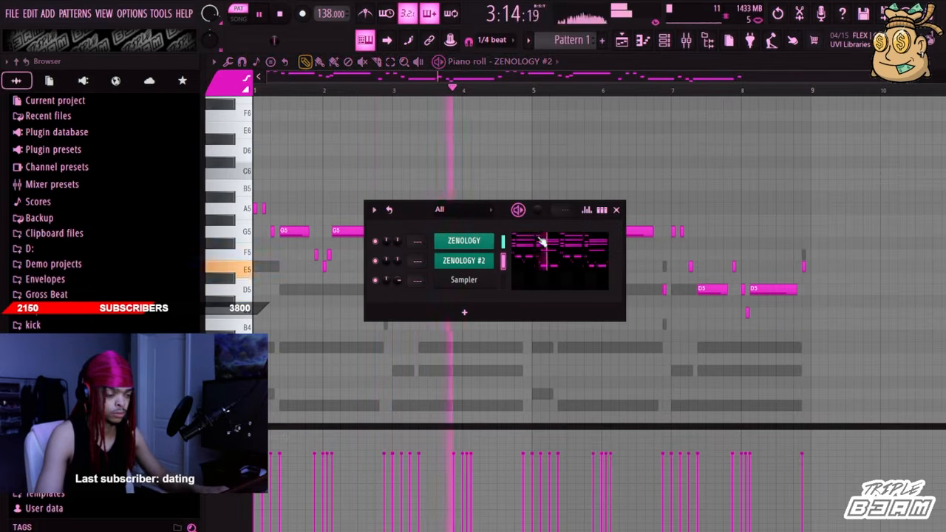
pyautogui.click(547, 241)
pyautogui.rightClick(804, 255)
pyautogui.click(666, 42)
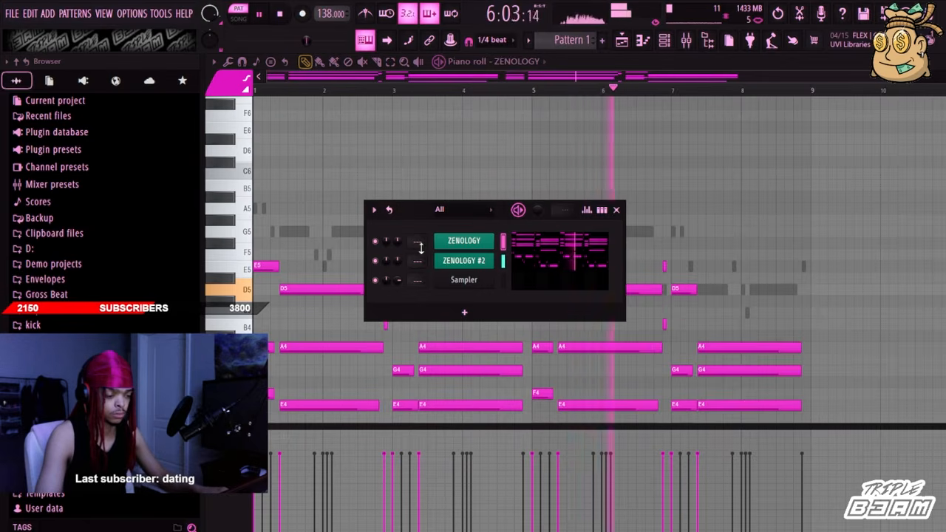
pyautogui.press('space')
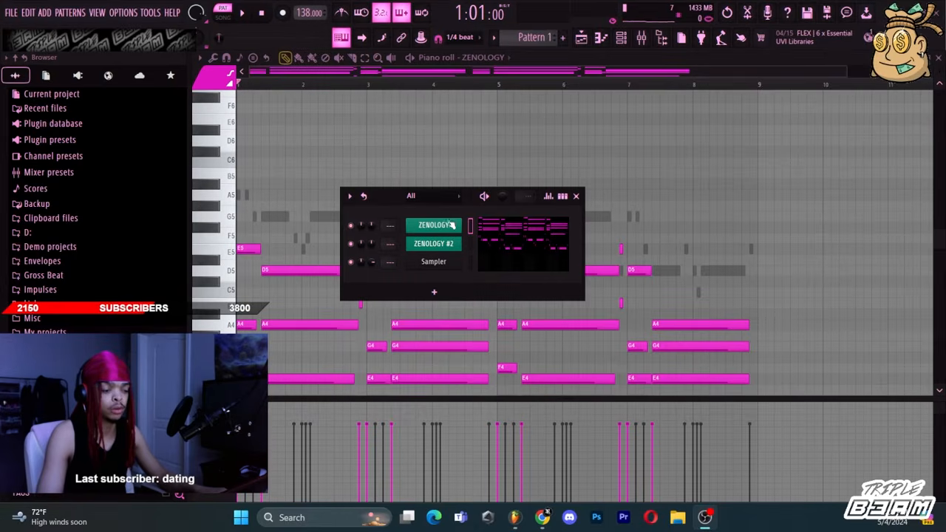
# Change the colour of the ZENOLOGY channel to teal
pyautogui.rightClick(453, 224)
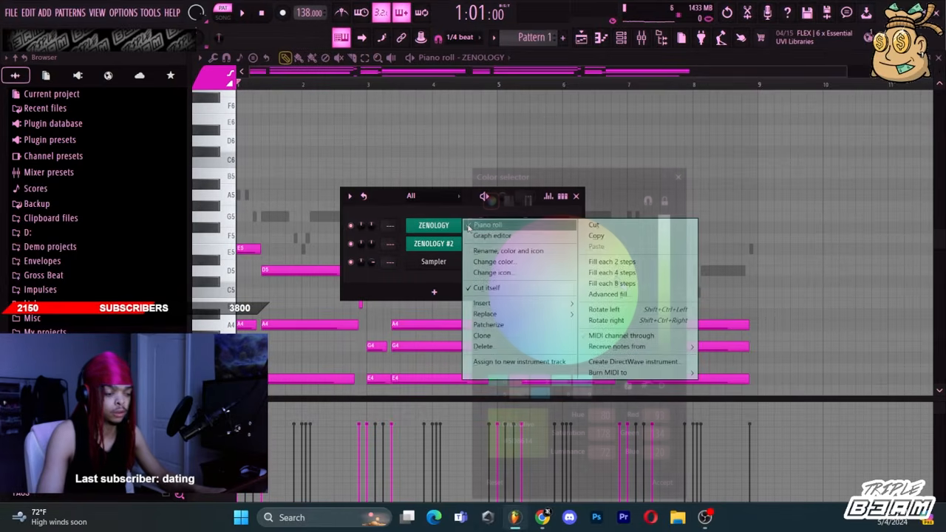
pyautogui.click(621, 287)
pyautogui.click(619, 287)
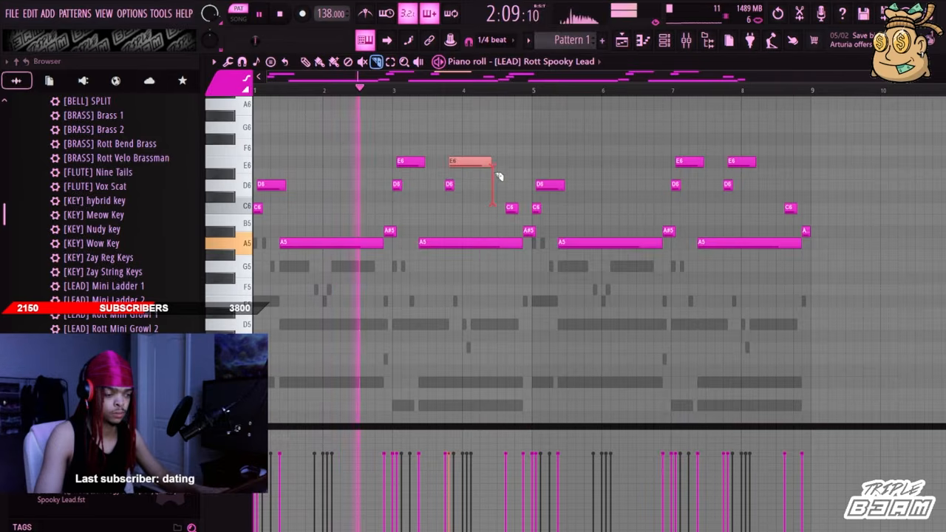
# Slice the long E6 note that starts in bar 3 of the [LEAD] Rott Spooky Lead part, and colour its channel dark green
pyautogui.moveTo(474, 156); pyautogui.dragTo(473, 198)
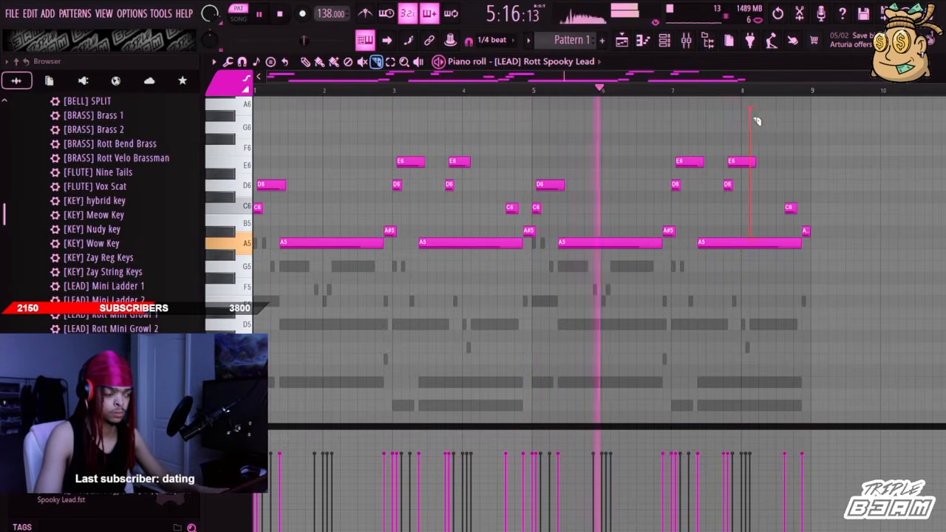
pyautogui.press('space')
pyautogui.press('F6')
pyautogui.moveTo(621, 285)
pyautogui.mouseDown()
pyautogui.moveTo(607, 331)
pyautogui.moveTo(616, 319)
pyautogui.mouseUp()
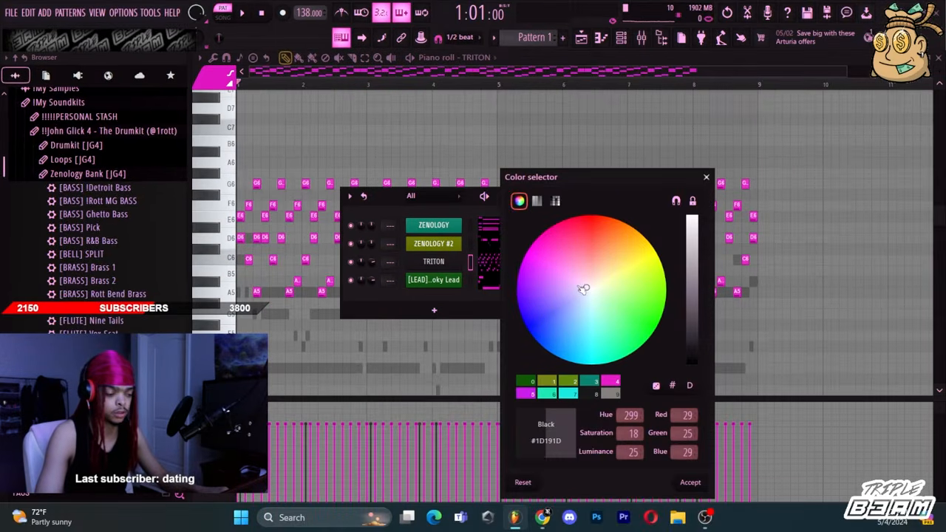
# Set the TRITON channel's colour to chocolate brown, #311805
pyautogui.moveTo(583, 288); pyautogui.dragTo(606, 229)
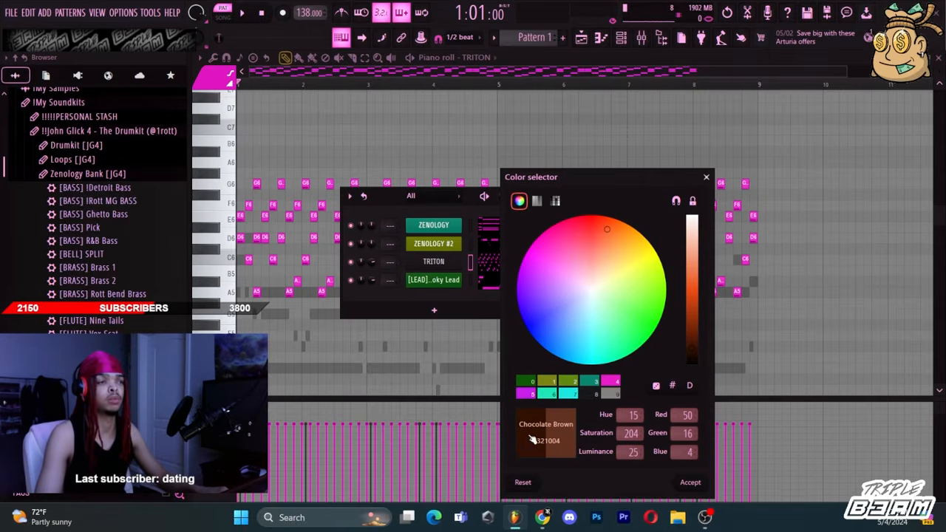
pyautogui.moveTo(618, 231); pyautogui.dragTo(621, 238)
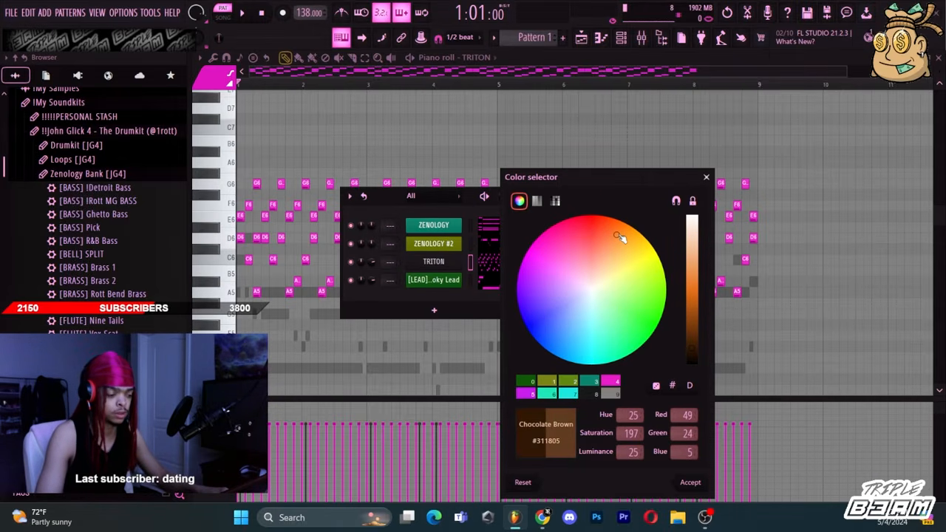
pyautogui.click(690, 481)
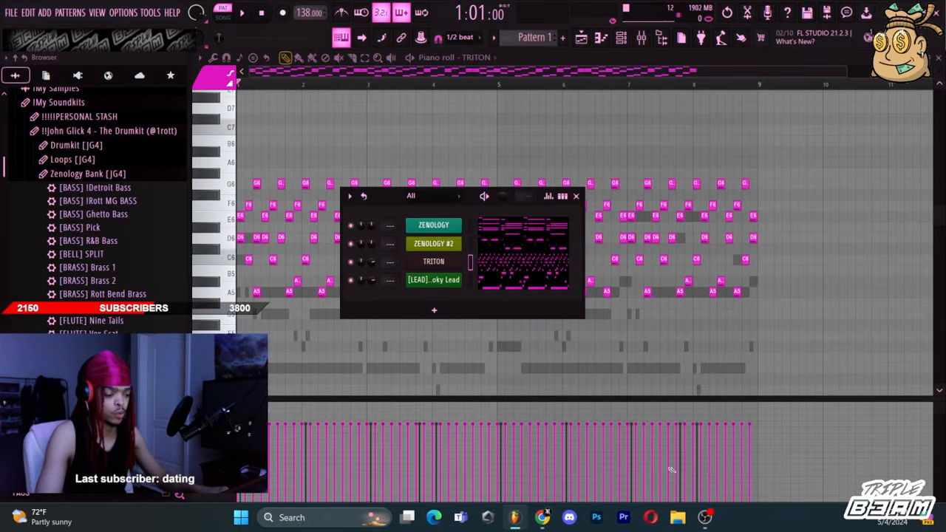
# Recolour the TRITON channel with a brighter red
pyautogui.click(531, 357)
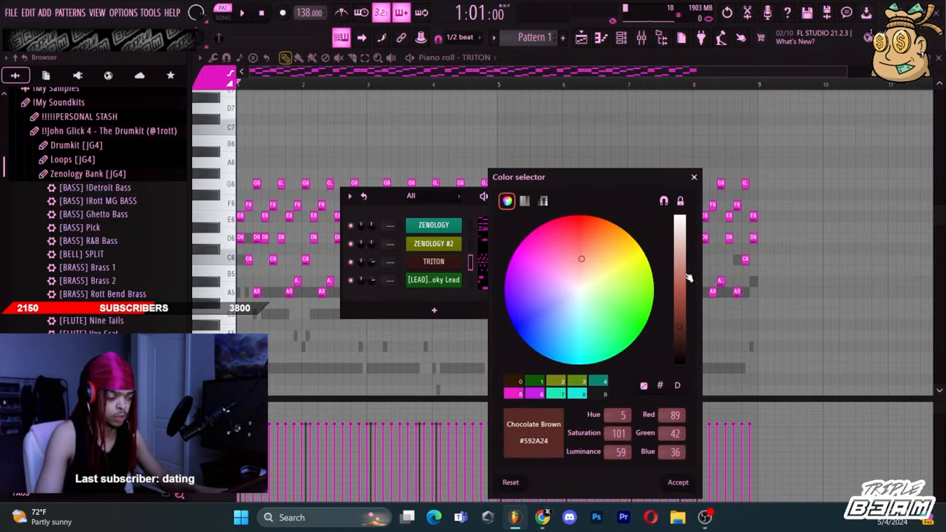
pyautogui.moveTo(680, 291); pyautogui.dragTo(681, 299)
pyautogui.moveTo(577, 227); pyautogui.dragTo(591, 237)
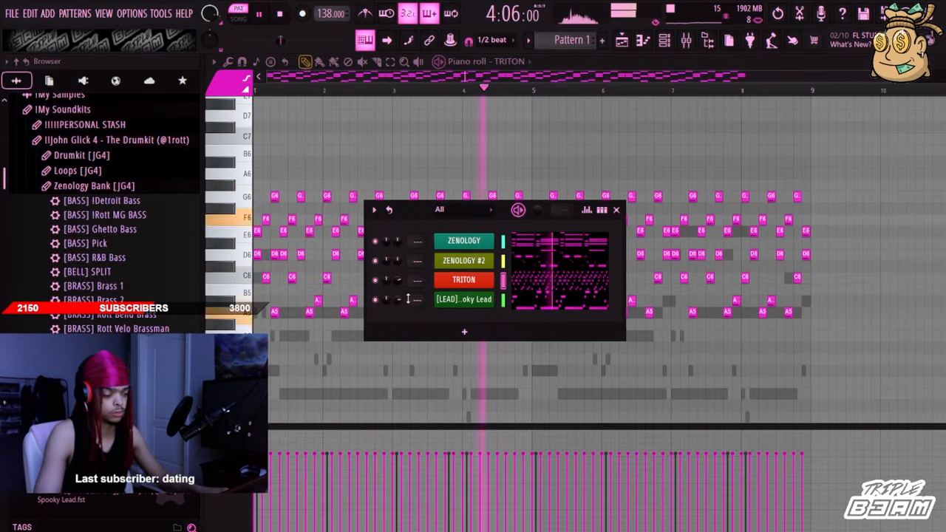
# Add the [KEY] Zay Reg Keys preset from the Zenology Bank as a new channel and bring up the channel rack
pyautogui.scroll(-2, 104, 215)
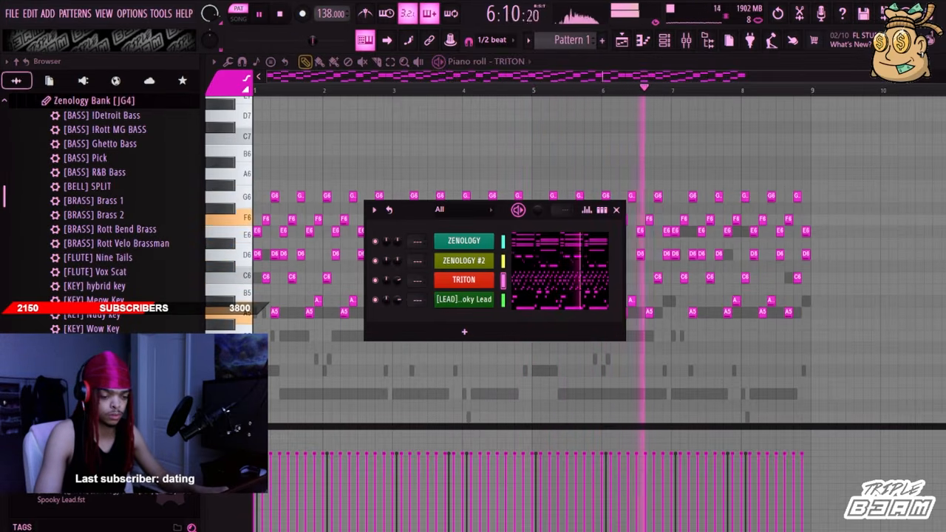
pyautogui.moveTo(148, 357); pyautogui.dragTo(471, 326)
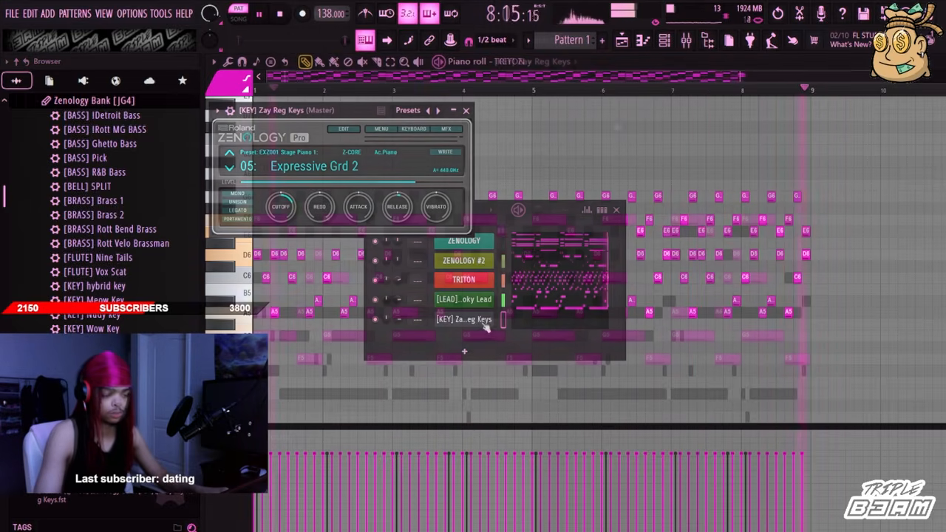
pyautogui.click(667, 42)
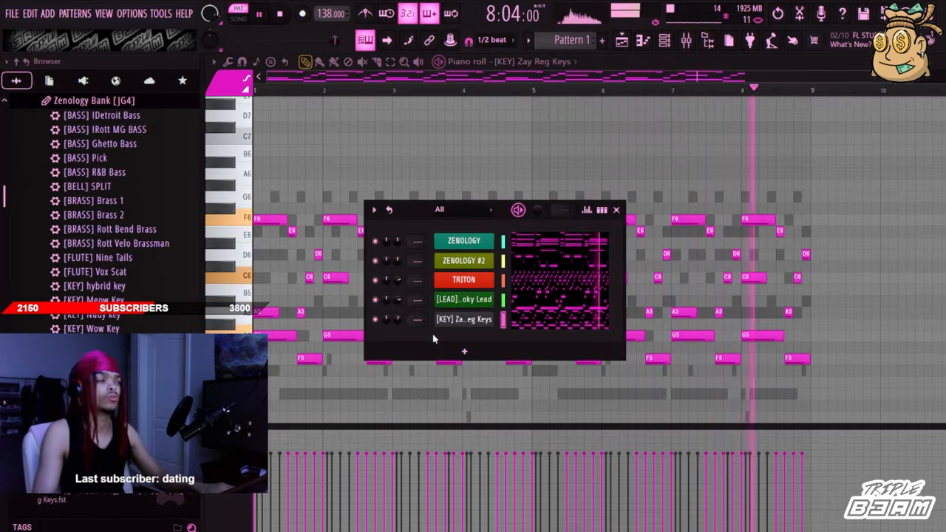
# Colour the TRITON channel orange and [KEY] Zay Reg Keys red, and move [LEAD] Rott Spooky Lead directly under ZENOLOGY
pyautogui.press('space')
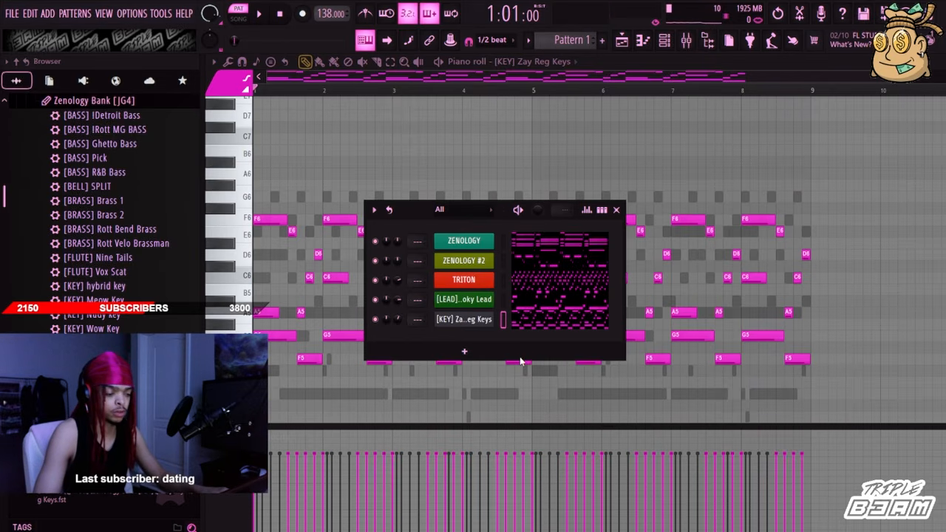
pyautogui.click(469, 285)
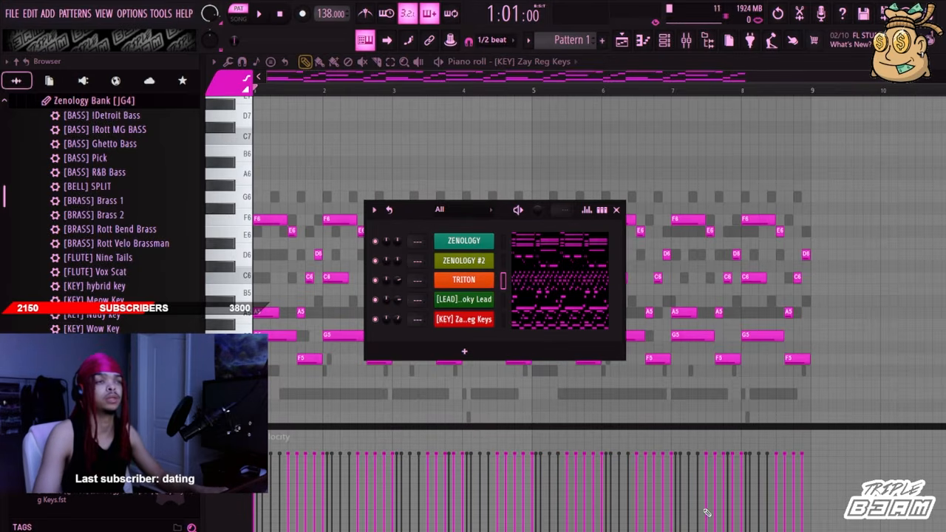
pyautogui.press('space')
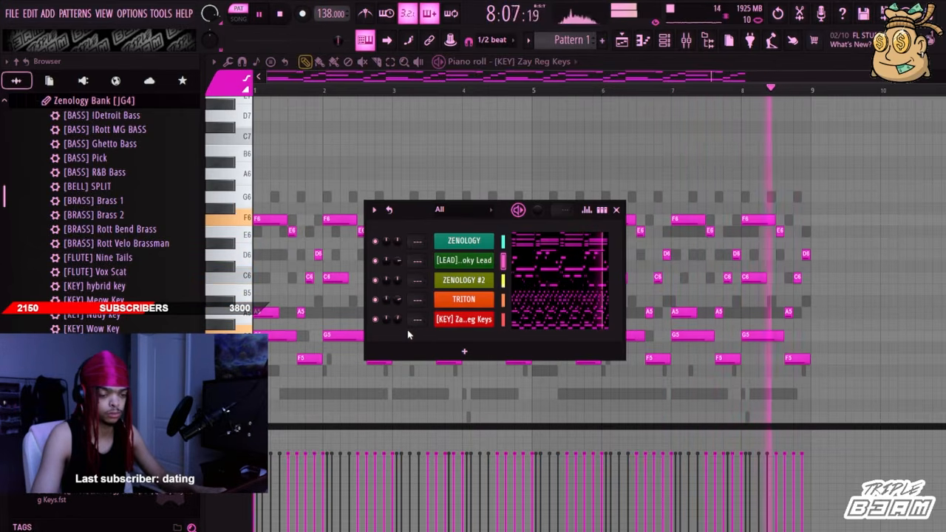
pyautogui.press('space')
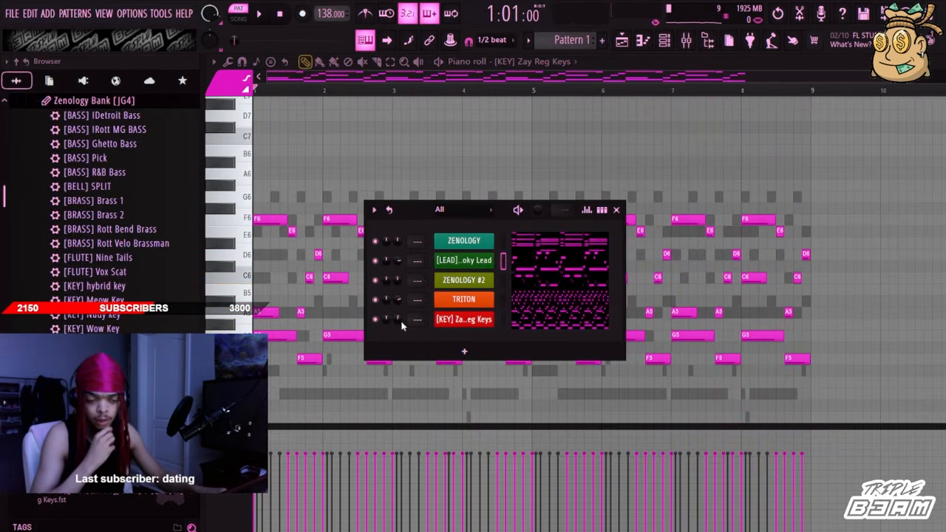
# Add the [LEAD] Rott Mini Growl 2 preset from the Zenology Bank as a new channel at the end of the rack
pyautogui.scroll(-10, 133, 347)
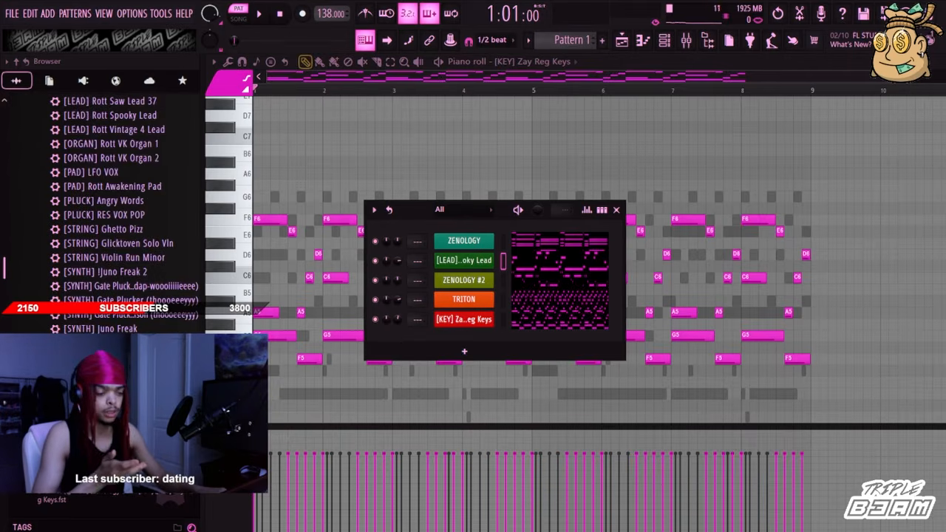
pyautogui.scroll(4, 104, 214)
pyautogui.scroll(-2, 140, 299)
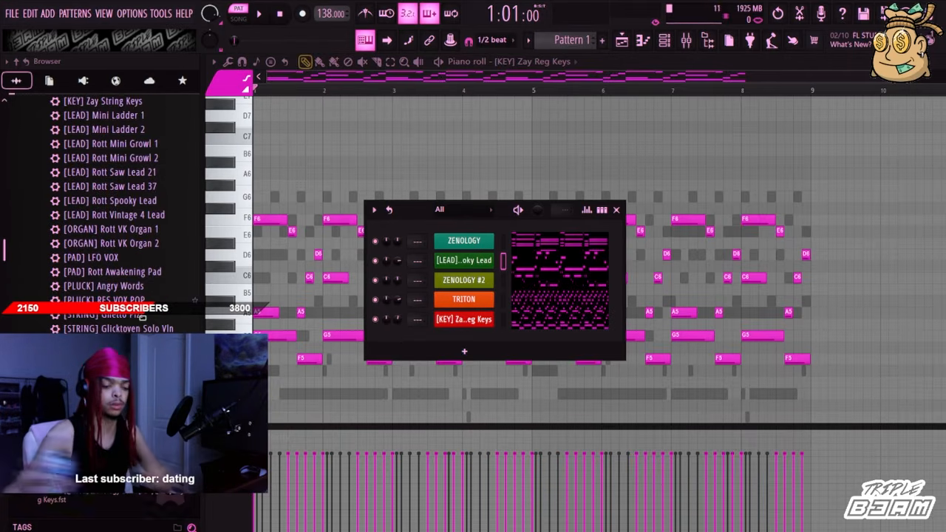
pyautogui.scroll(2, 140, 299)
pyautogui.moveTo(110, 243); pyautogui.dragTo(453, 347)
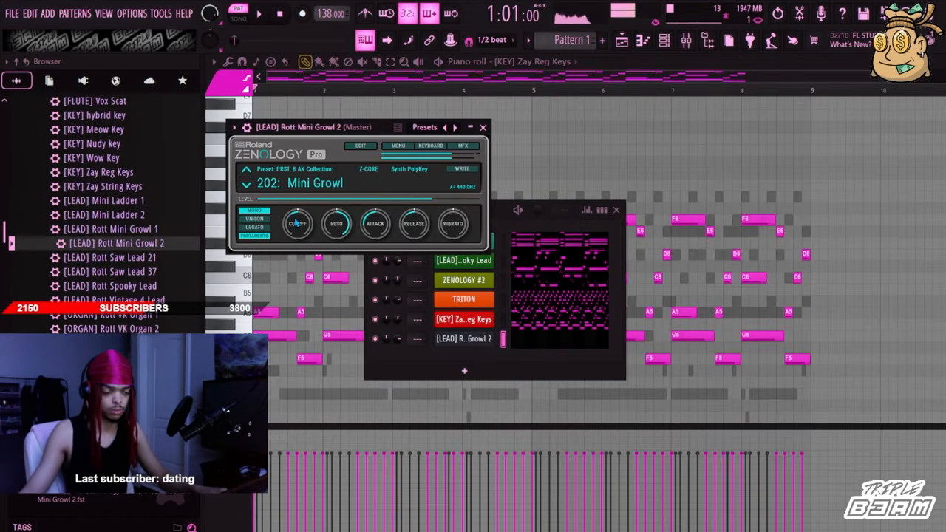
# Open the full synth editor for [LEAD] Rott Mini Growl 2 and lower the LFO 2 rate
pyautogui.click(361, 146)
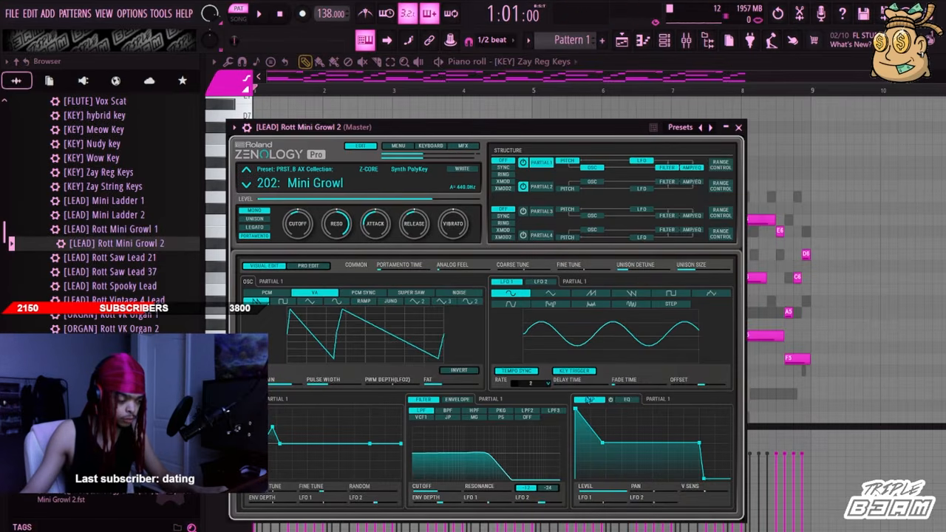
pyautogui.click(540, 284)
pyautogui.moveTo(540, 387)
pyautogui.mouseDown()
pyautogui.moveTo(512, 387)
pyautogui.moveTo(522, 389)
pyautogui.mouseUp()
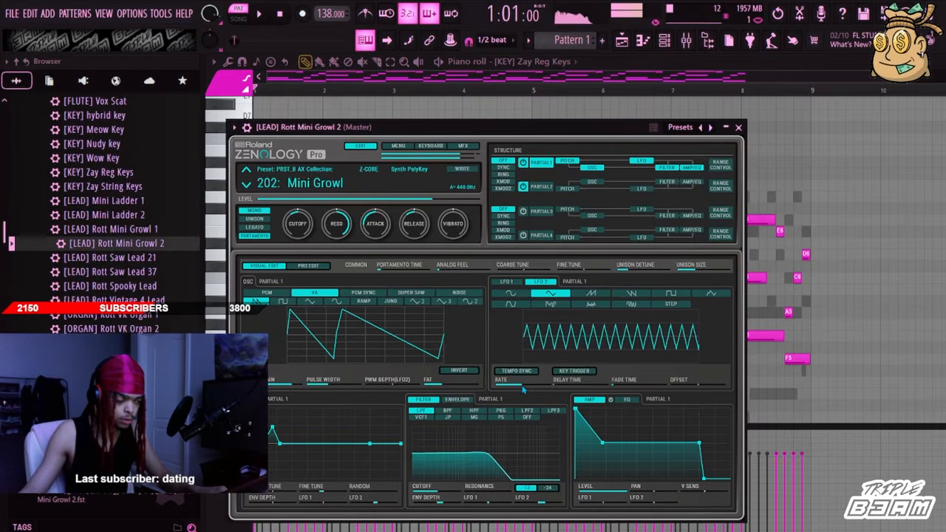
# Try a faster synced rate on LFO 1, and switch its tempo sync off to use a lower free rate
pyautogui.click(506, 282)
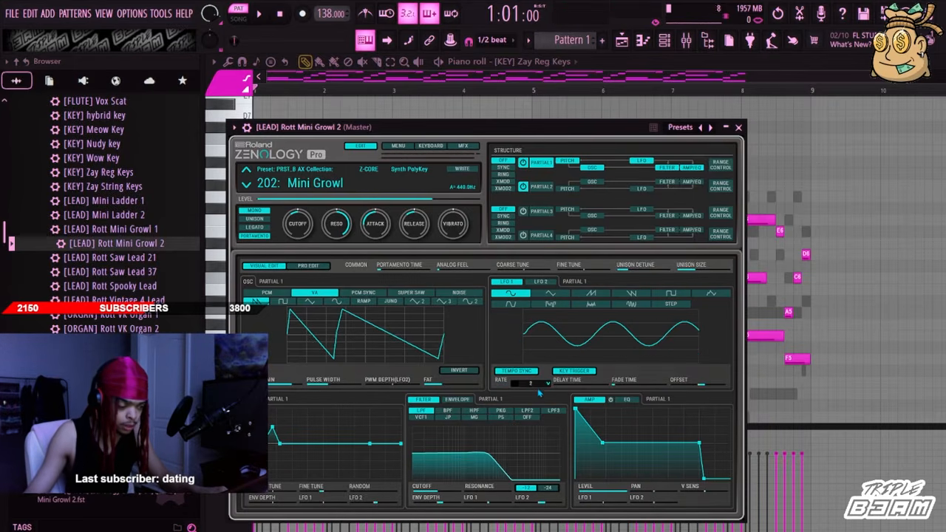
pyautogui.moveTo(533, 298); pyautogui.dragTo(531, 384)
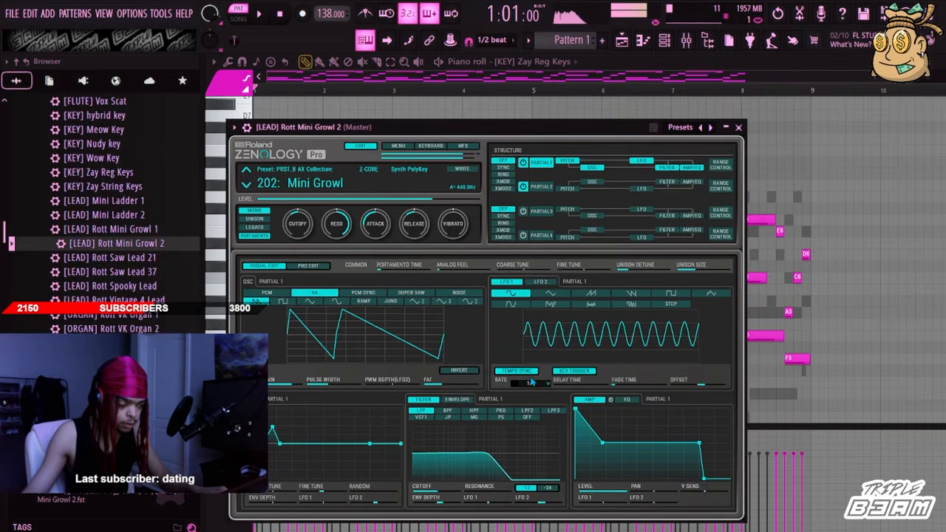
pyautogui.click(527, 372)
pyautogui.moveTo(508, 385); pyautogui.dragTo(499, 384)
# Raise the LFO 2 rate of the Rott Mini Growl 2 sound
pyautogui.click(540, 281)
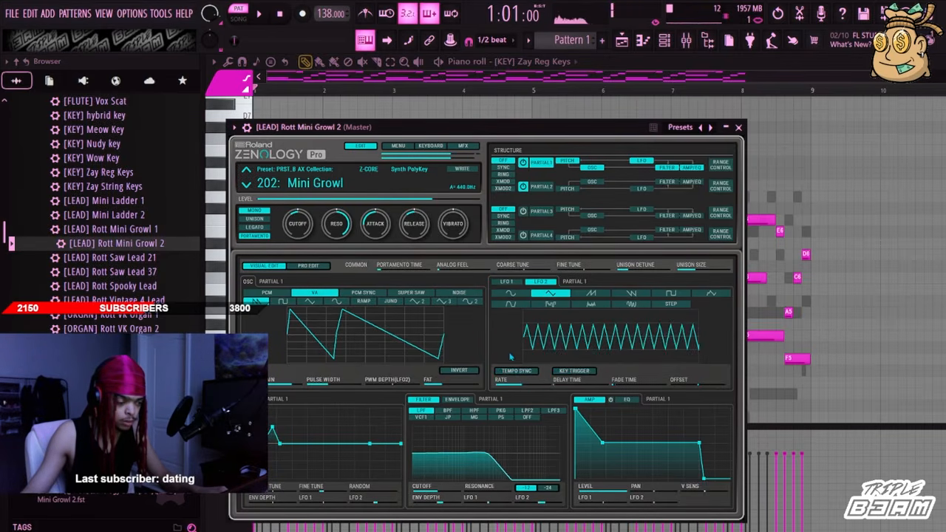
pyautogui.moveTo(507, 386); pyautogui.dragTo(535, 387)
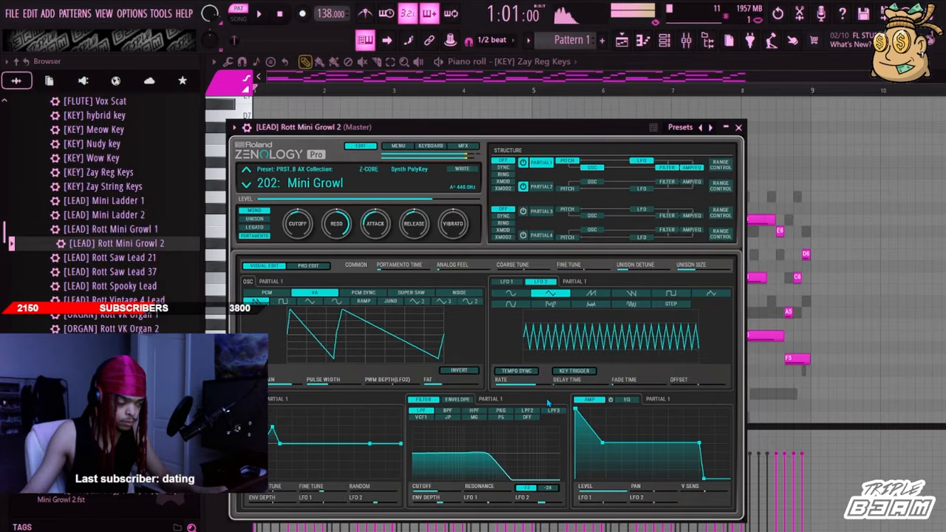
# Close the synth editor, open the [LEAD] Rott Mini Growl 2 piano roll around the third octave and start playback
pyautogui.click(738, 127)
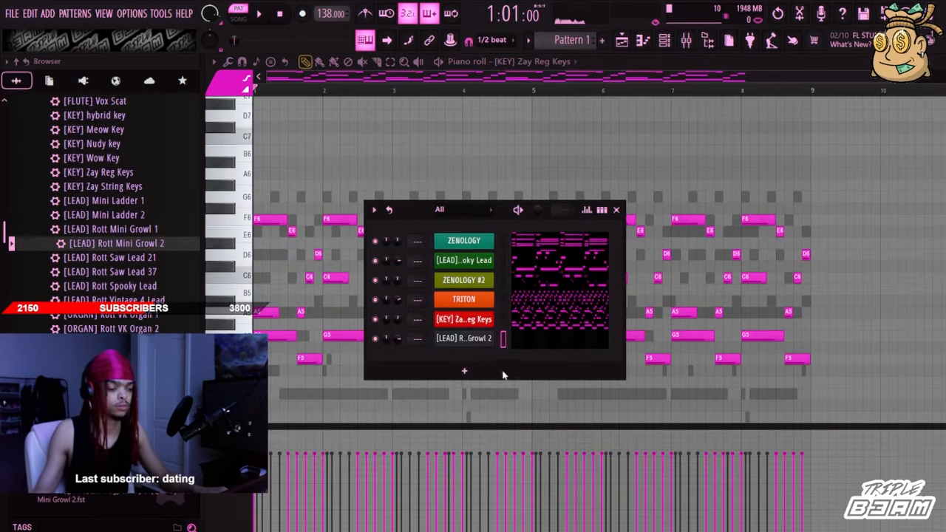
pyautogui.click(473, 339)
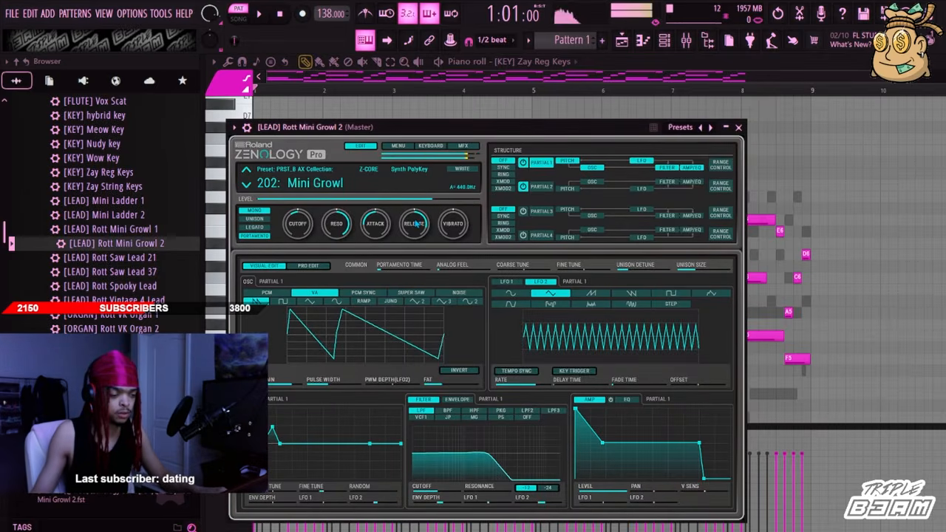
pyautogui.click(738, 127)
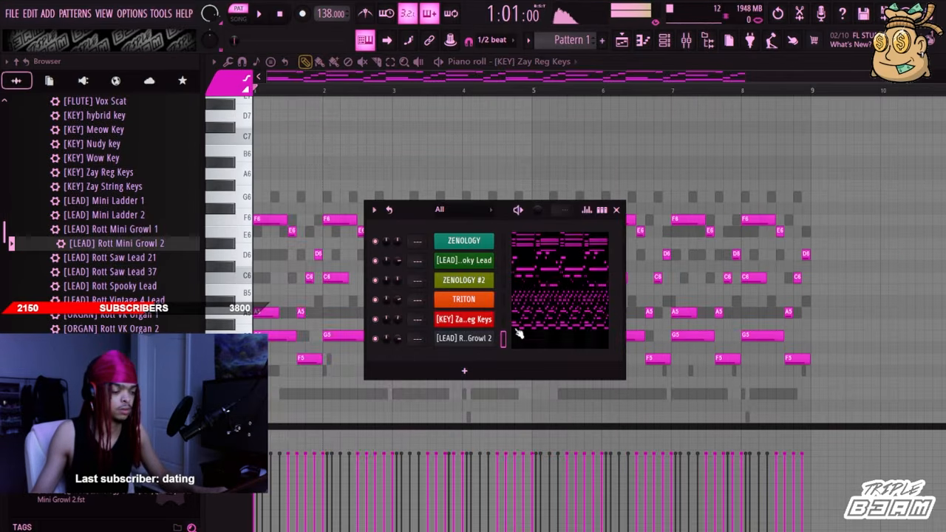
pyautogui.click(522, 340)
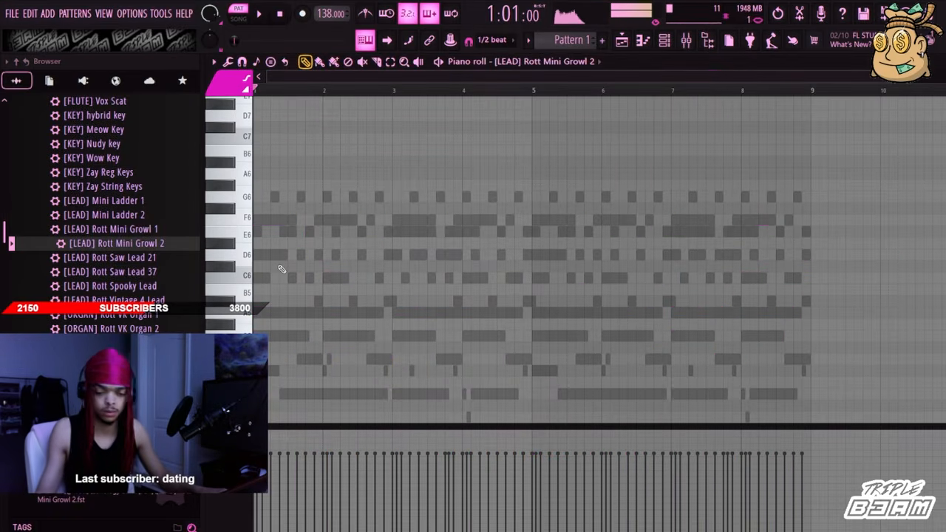
pyautogui.scroll(-10, 355, 259)
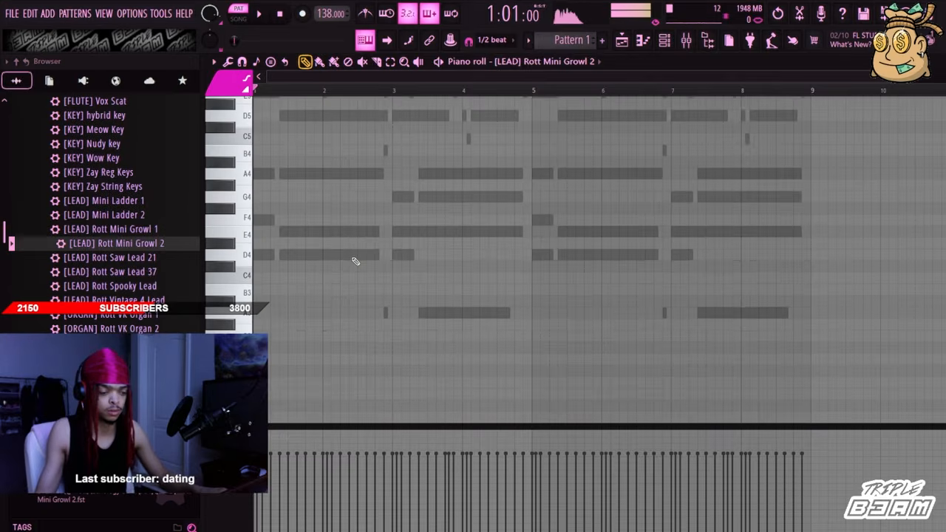
pyautogui.press('space')
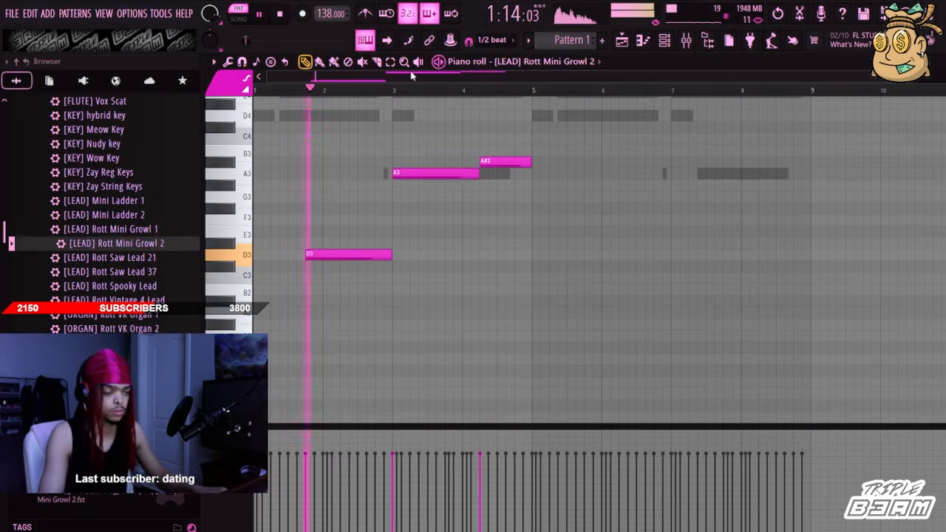
# Duplicate the Rott Mini Growl 2 notes of bars 1–4 into bars 5–8 and stop playback
pyautogui.click(390, 61)
pyautogui.moveTo(535, 92); pyautogui.dragTo(6, 158)
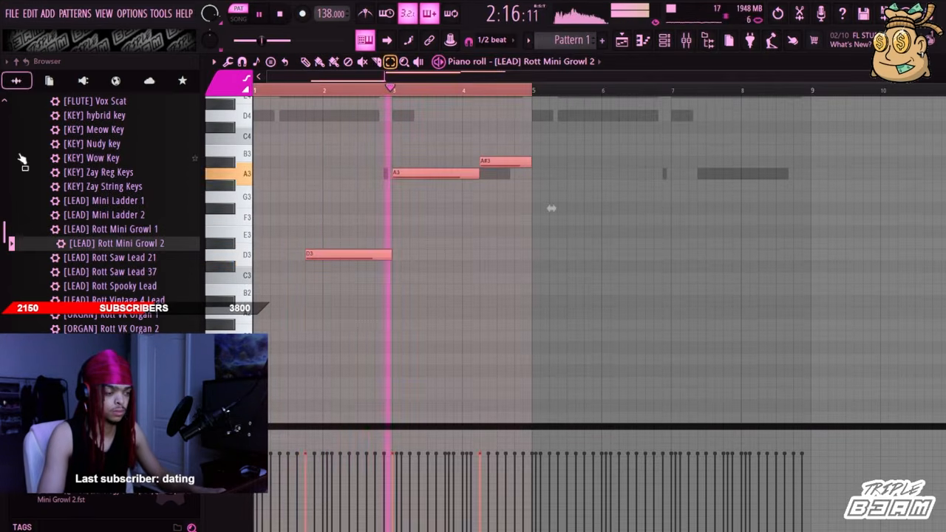
pyautogui.hotkey('ctrl', 'b')
pyautogui.press('space')
# Play the duplicated part with the Rott Mini Growl 2 synth open, close the synth and clear the note selection
pyautogui.click(665, 40)
pyautogui.scroll(1, 366, 367)
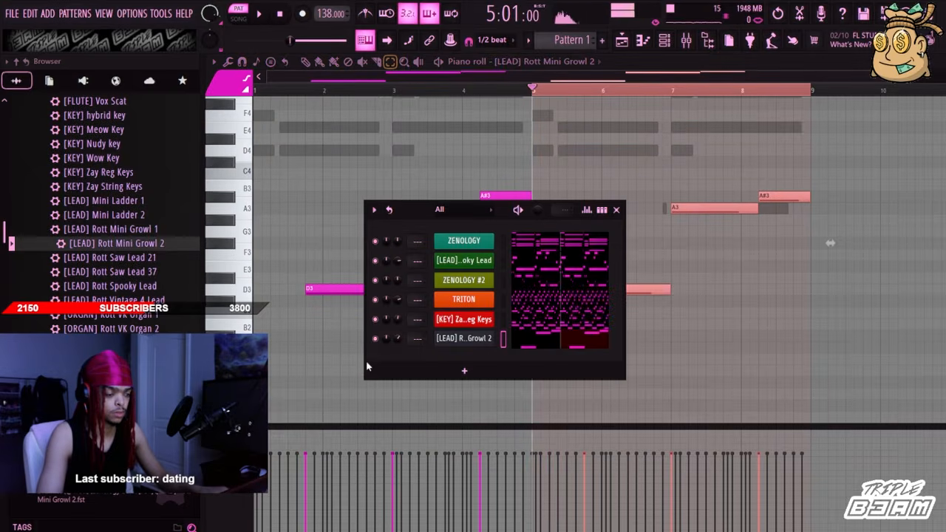
pyautogui.click(473, 340)
pyautogui.press('space')
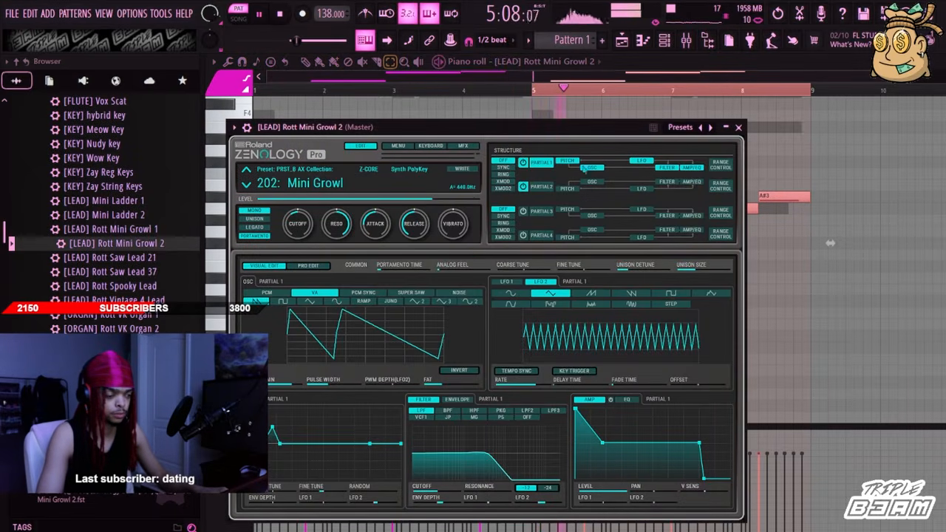
pyautogui.click(737, 128)
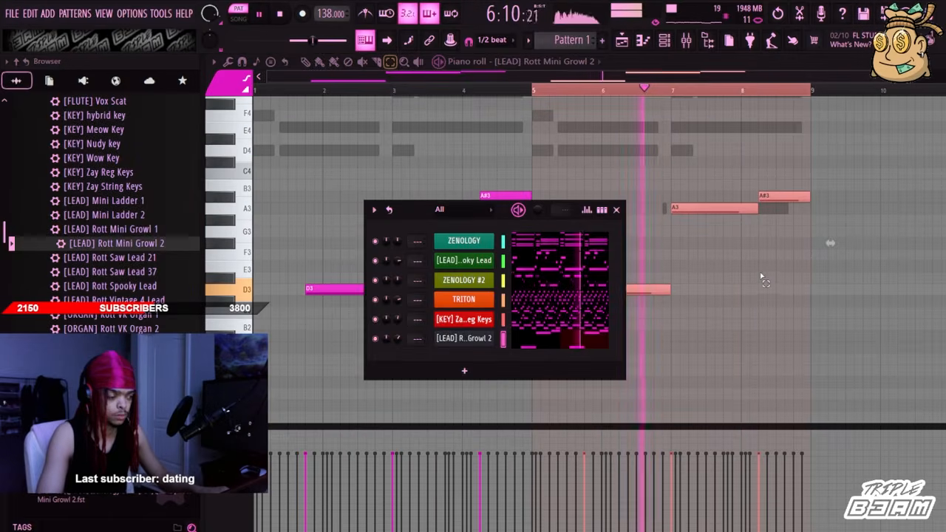
pyautogui.click(761, 273)
pyautogui.keyDown('ctrl'); pyautogui.click(667, 93); pyautogui.keyUp('ctrl')
pyautogui.click(664, 39)
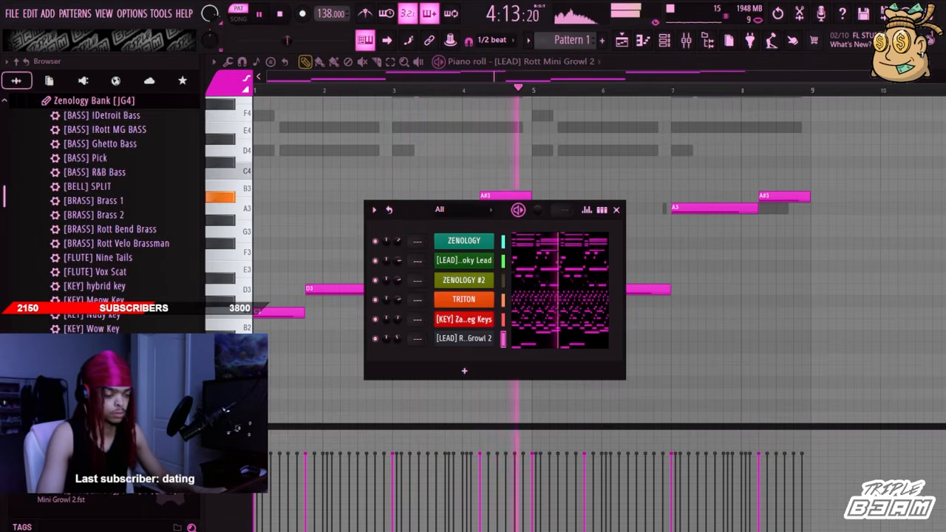
# Collapse the Zenology Bank [JG4] folder in the browser and stop playback
pyautogui.scroll(2, 94, 194)
pyautogui.click(94, 188)
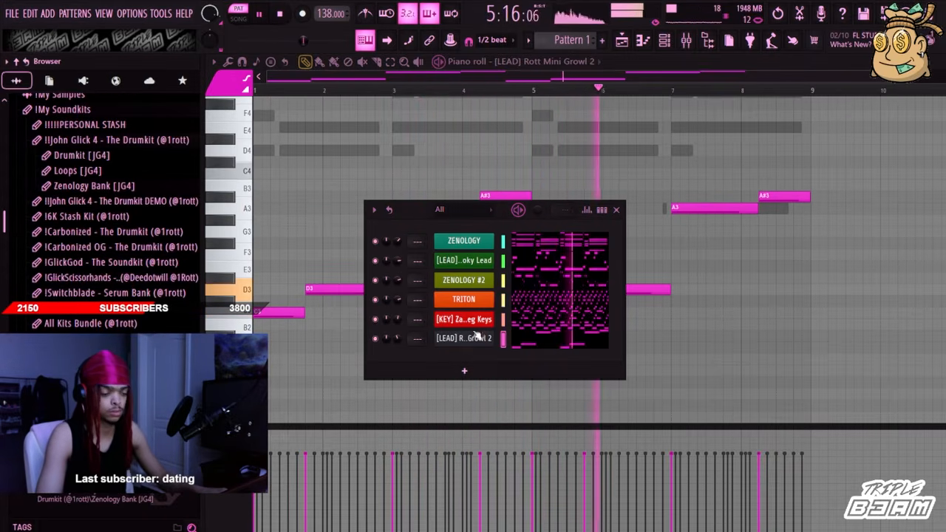
pyautogui.press('space')
# Check the Rott Mini Growl 2 synth briefly and move its channel to the first row of the channel rack
pyautogui.click(444, 338)
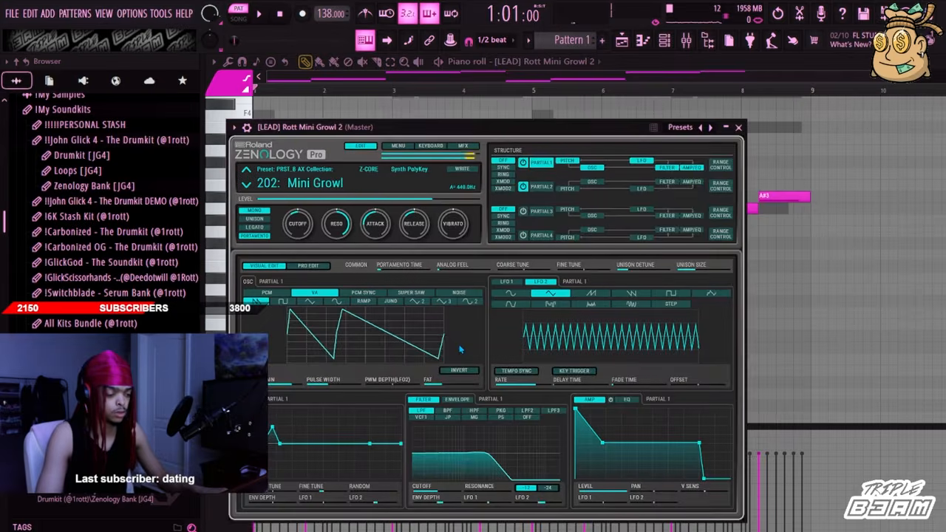
pyautogui.click(443, 338)
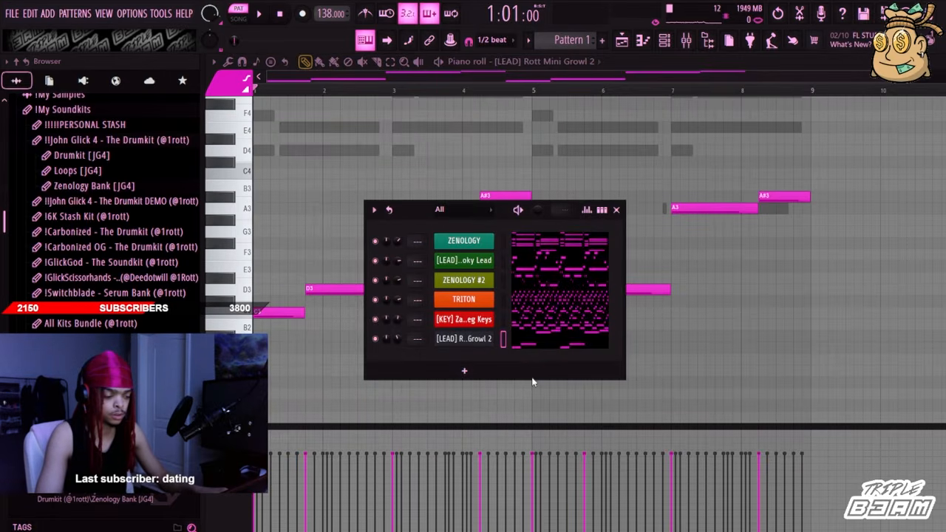
pyautogui.moveTo(463, 338); pyautogui.dragTo(470, 232)
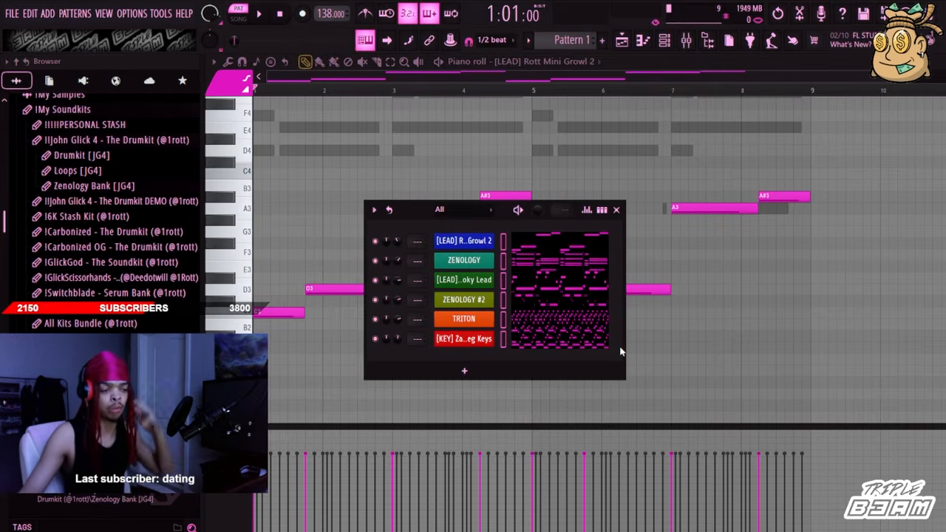
# Replace the Rott Mini Growl 2 notes in bars 5–8 with a copy of the notes from bars 1–4
pyautogui.moveTo(525, 156); pyautogui.dragTo(756, 331)
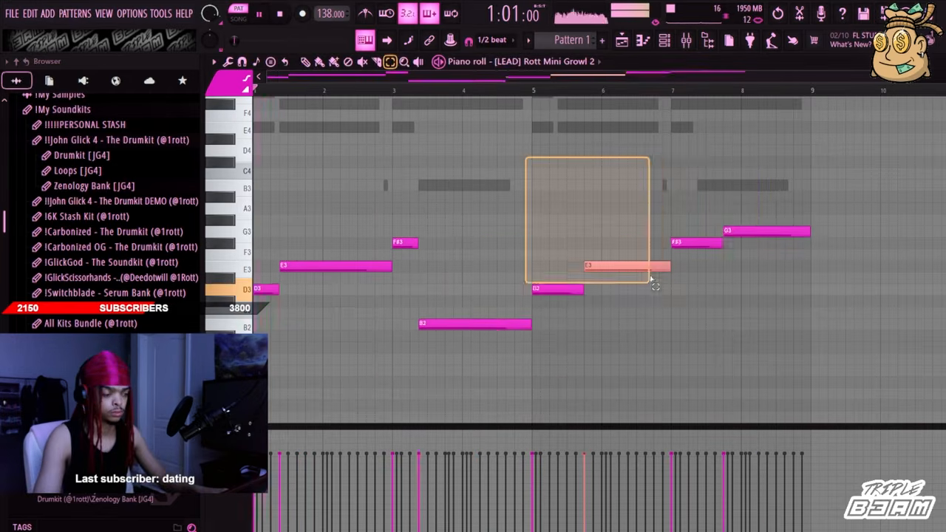
pyautogui.press('space')
pyautogui.moveTo(795, 226); pyautogui.dragTo(565, 330)
pyautogui.press('Delete')
pyautogui.hotkey('ctrl', 'b')
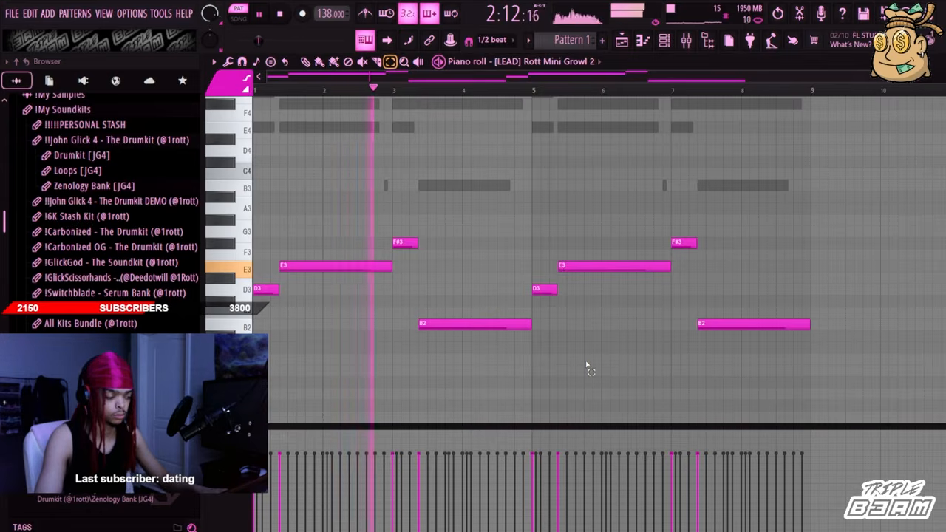
# In the [LEAD] Rott Spooky Lead piano roll, add half-bar notes B6 late in bar 1, F#6 in bar 2 and A6 in bar 4
pyautogui.click(663, 40)
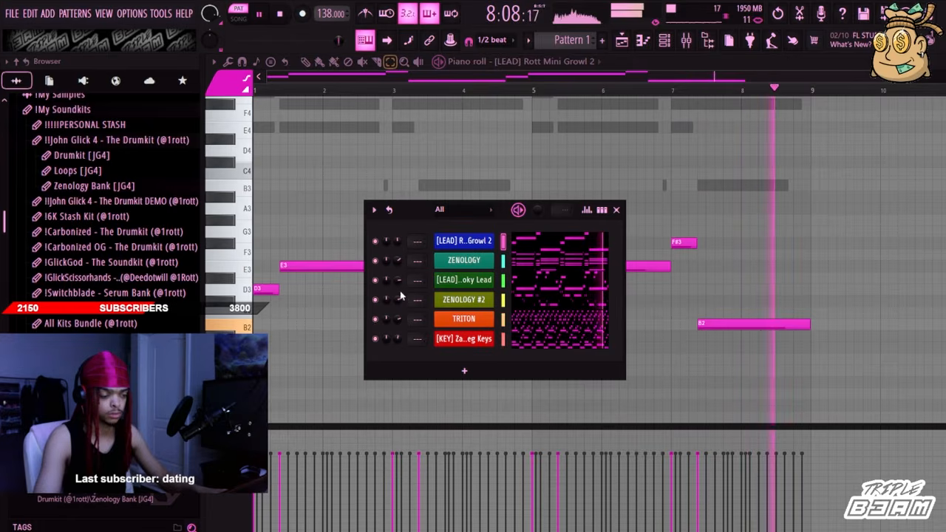
pyautogui.click(554, 279)
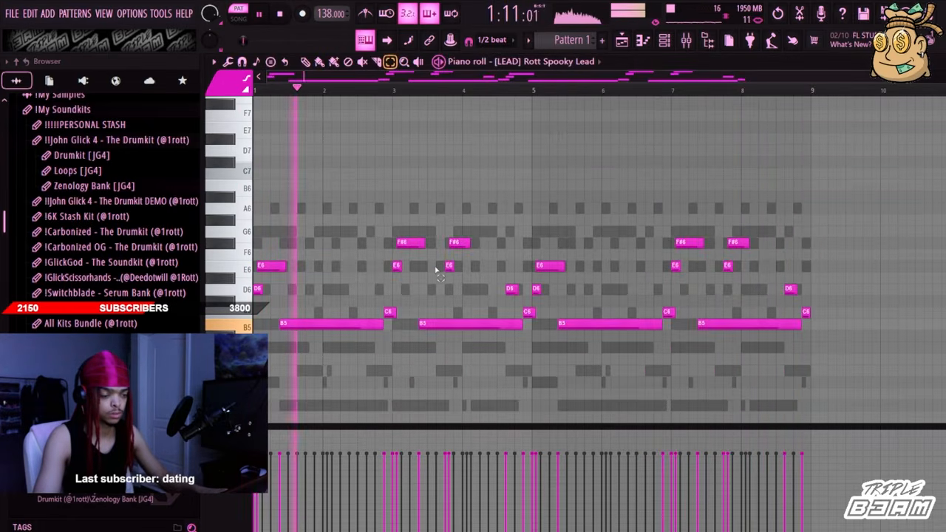
pyautogui.press('p')
pyautogui.moveTo(313, 153); pyautogui.dragTo(307, 188)
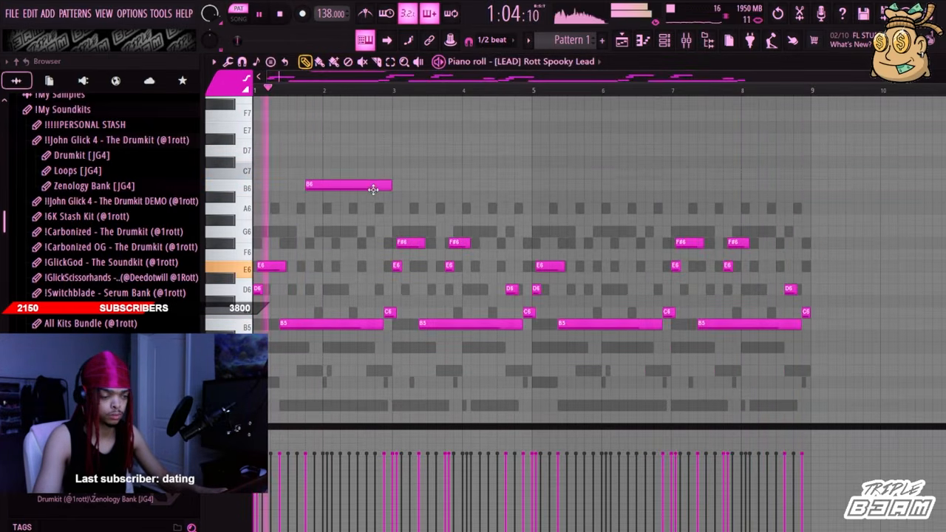
pyautogui.moveTo(391, 185); pyautogui.dragTo(374, 186)
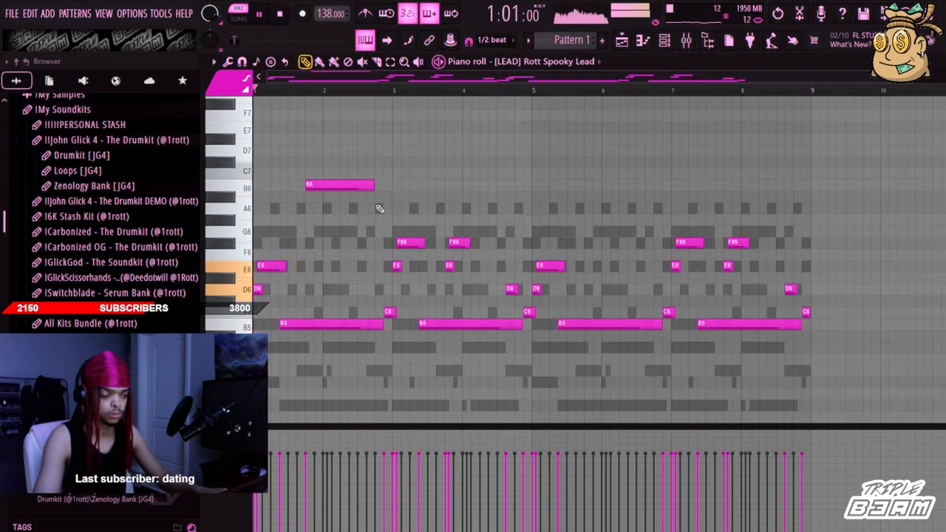
pyautogui.moveTo(372, 185); pyautogui.dragTo(339, 187)
pyautogui.click(336, 244)
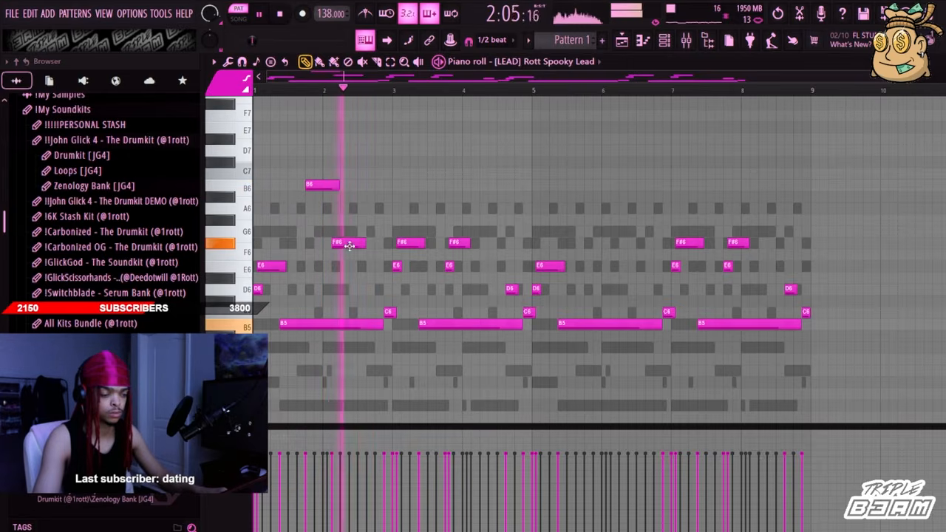
pyautogui.click(481, 208)
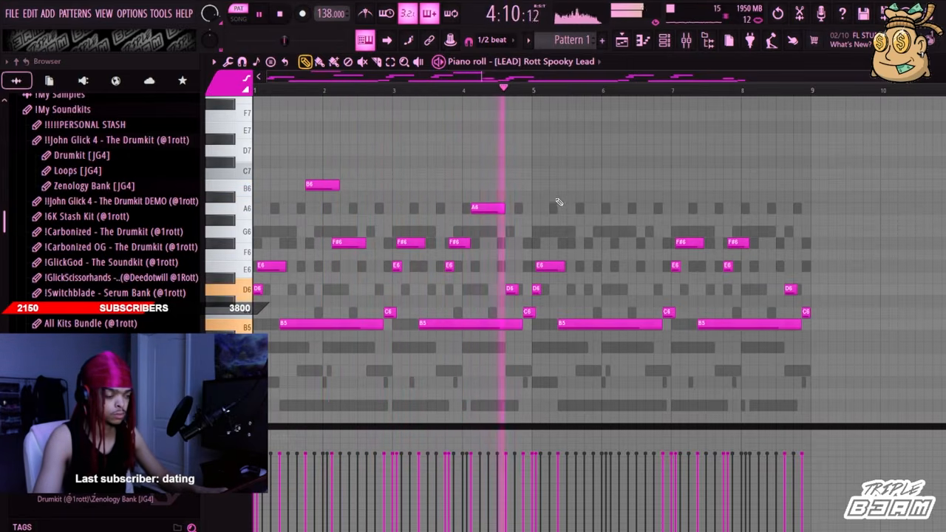
# Replace the Rott Spooky Lead notes in bars 5–8 with a copy of bars 1–4 and restart playback
pyautogui.moveTo(871, 170); pyautogui.dragTo(540, 361)
pyautogui.press('Delete')
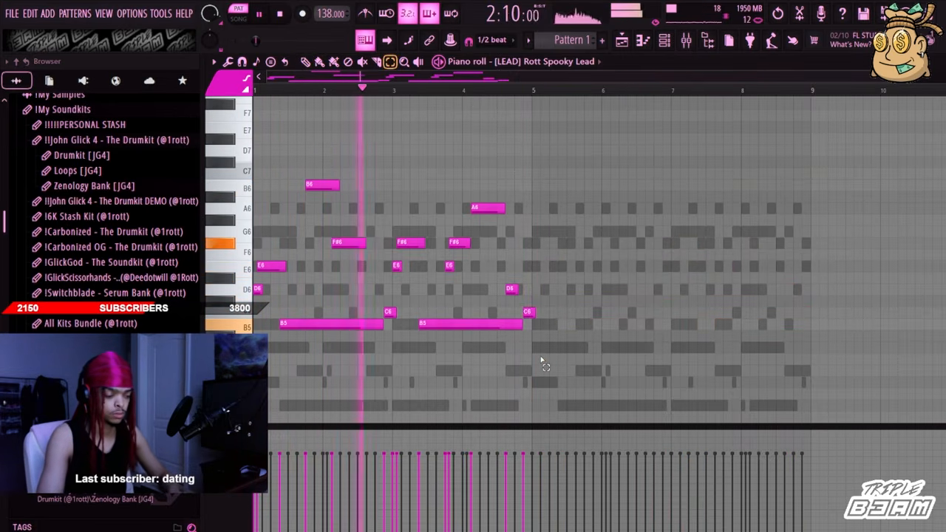
pyautogui.hotkey('ctrl', 'z')
pyautogui.press('space')
pyautogui.press('space')
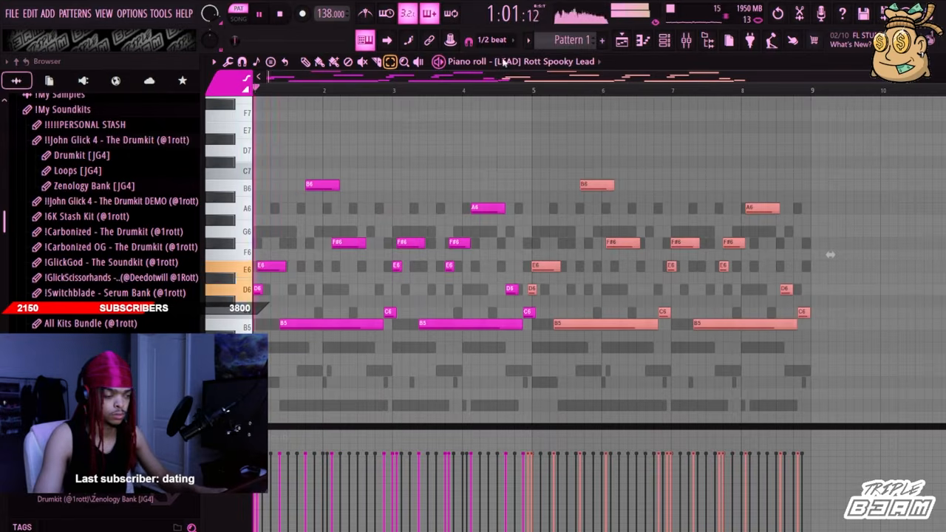
# Shift the copied Spooky Lead notes in bars 5–8 a quarter beat later, using 1/4 beat snap
pyautogui.click(475, 160)
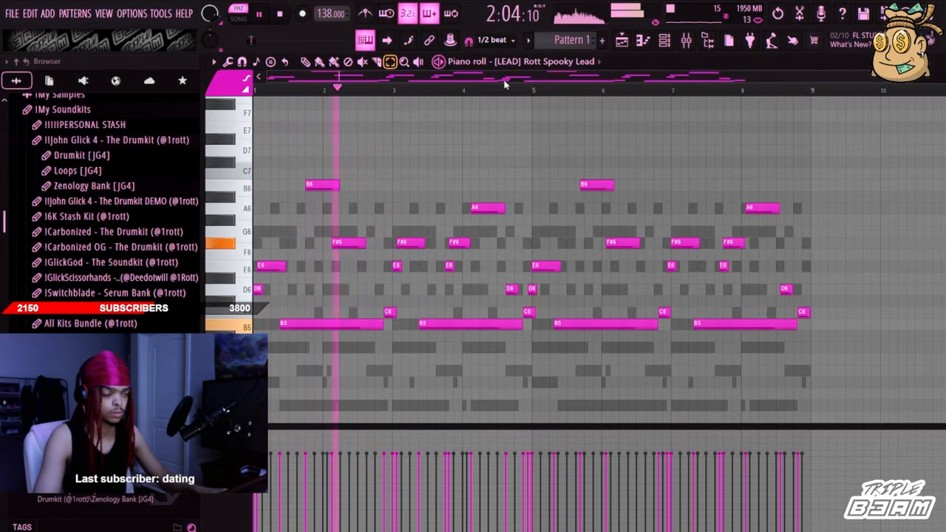
pyautogui.moveTo(834, 169); pyautogui.dragTo(526, 331)
pyautogui.moveTo(534, 293); pyautogui.dragTo(539, 292)
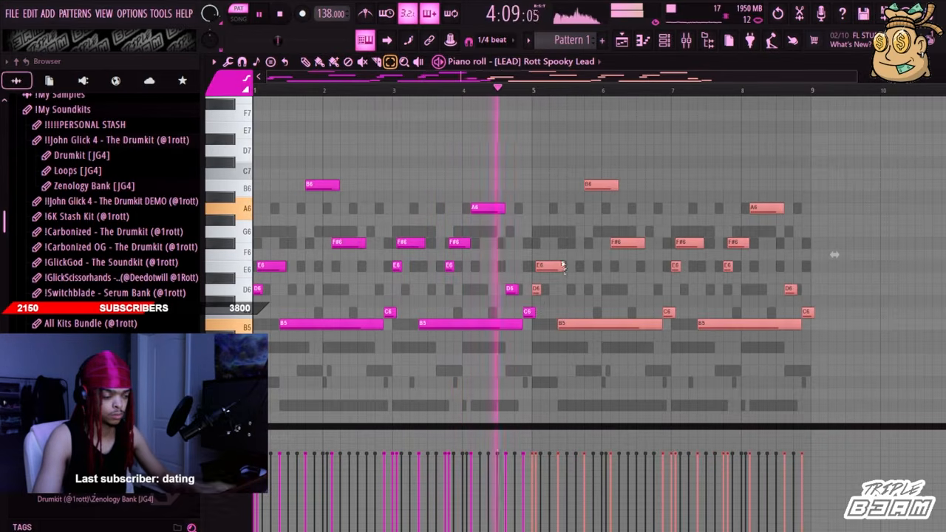
# Raise the F#6 note early in bar 6 to A6 and restart playback to hear it
pyautogui.click(608, 217)
pyautogui.moveTo(640, 225); pyautogui.dragTo(635, 265)
pyautogui.hotkey('shift', 'Up')
pyautogui.hotkey('shift', 'Up')
pyautogui.hotkey('shift', 'Up')
pyautogui.hotkey('shift', 'Up')
pyautogui.press('space')
pyautogui.press('space')
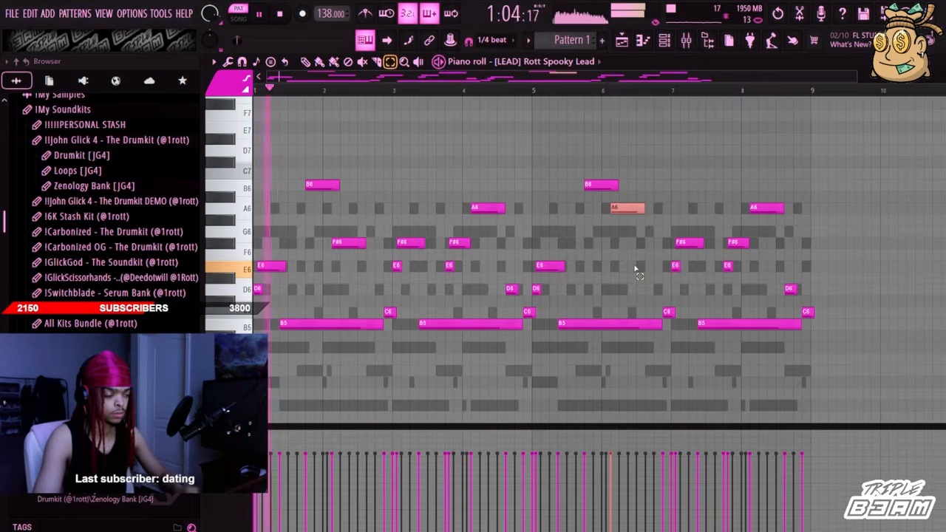
# Raise the selected Spooky Lead note in bar 6 to D7 and return to the Draw tool
pyautogui.hotkey('shift', 'Up')
pyautogui.hotkey('shift', 'Up')
pyautogui.hotkey('shift', 'Up')
pyautogui.hotkey('shift', 'Up')
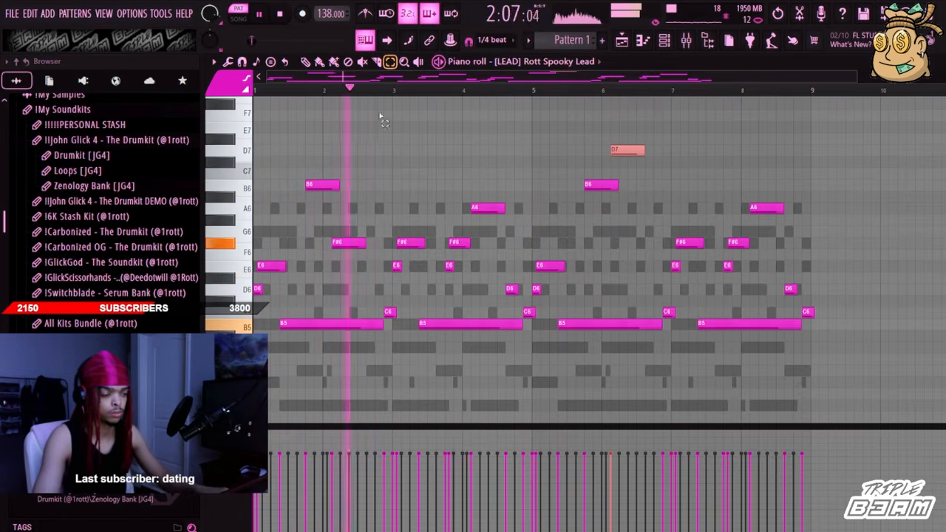
pyautogui.press('p')
pyautogui.click(584, 91)
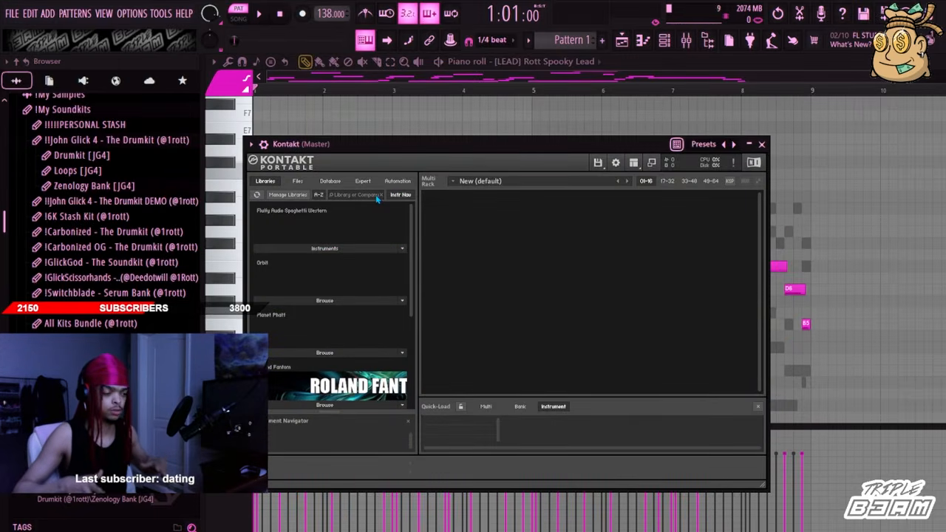
# Try the 1233-Shape Of X instrument from the Roland Fantom G6 library in Kontakt
pyautogui.scroll(-2, 375, 323)
pyautogui.scroll(-2, 331, 387)
pyautogui.click(328, 362)
pyautogui.doubleClick(325, 356)
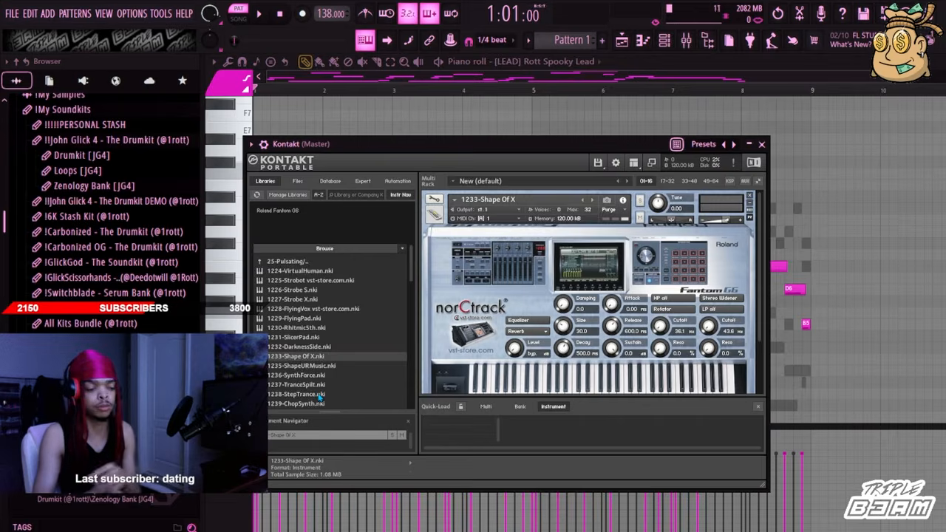
# Lower the 1227-Strobe X release to 5.6 ms during playback, and move the Kontakt channel to the end of the rack
pyautogui.press('space')
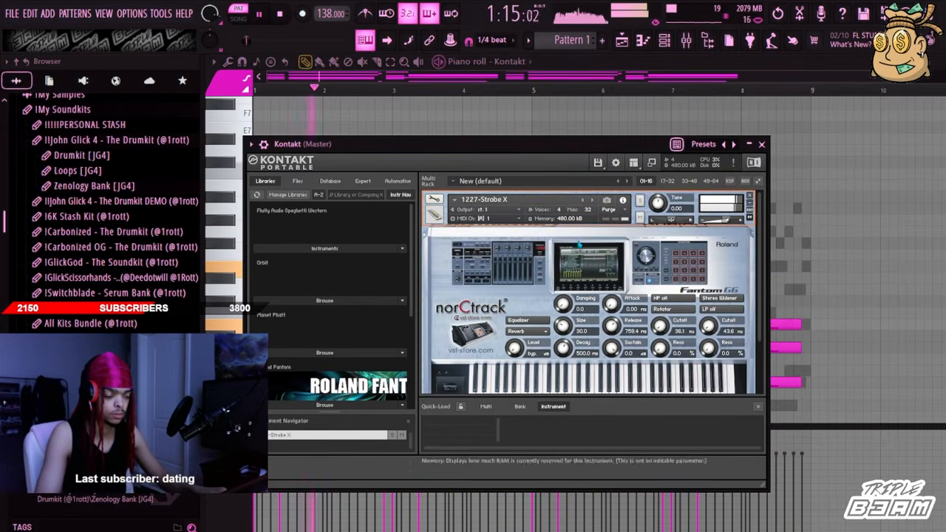
pyautogui.moveTo(611, 326); pyautogui.dragTo(611, 393)
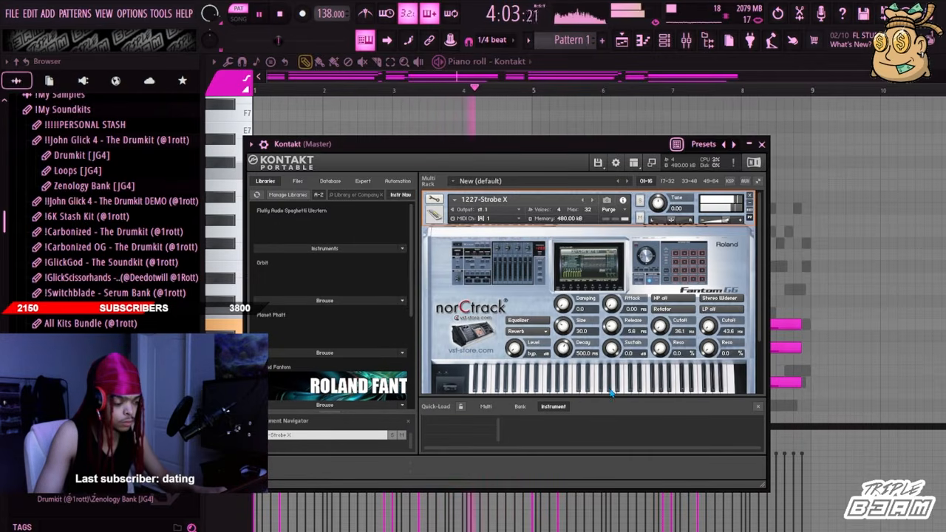
pyautogui.click(761, 144)
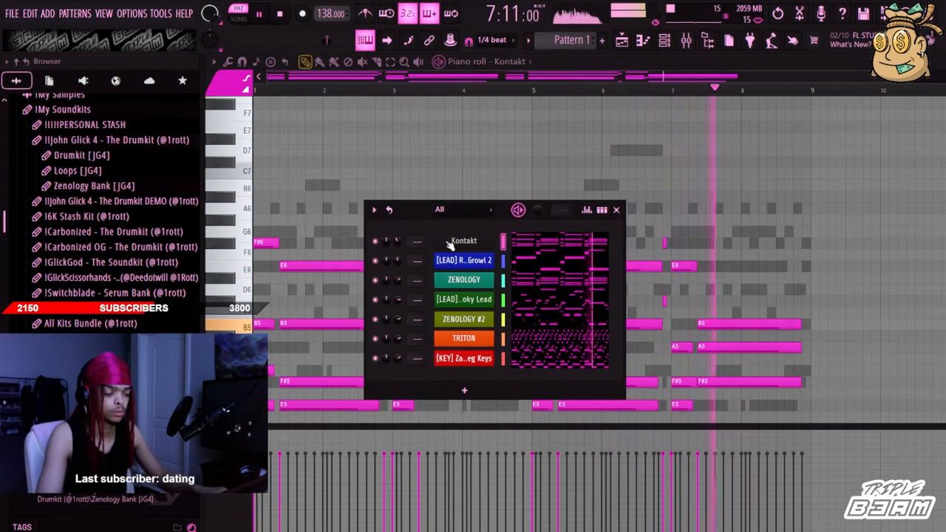
pyautogui.scroll(-6, 450, 244)
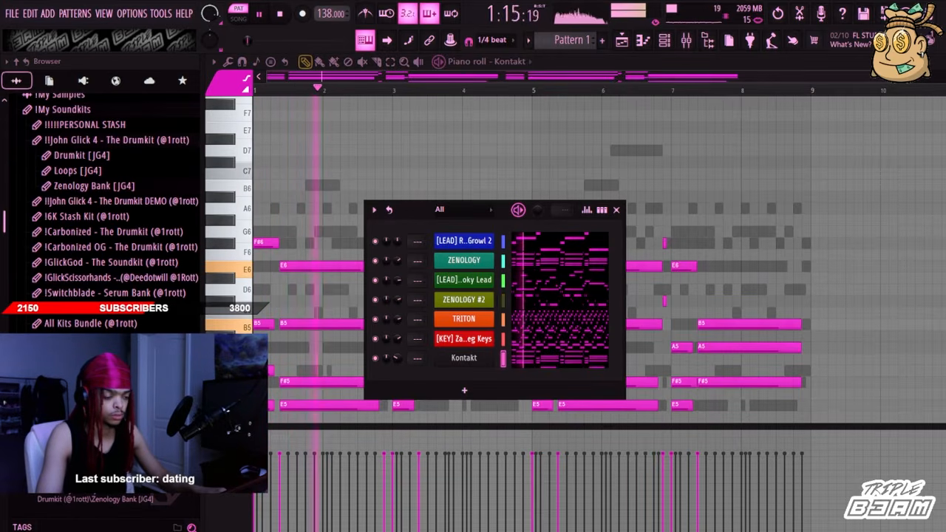
# Colour the Kontakt channel pink and play back the full loop with all seven channels
pyautogui.press('space')
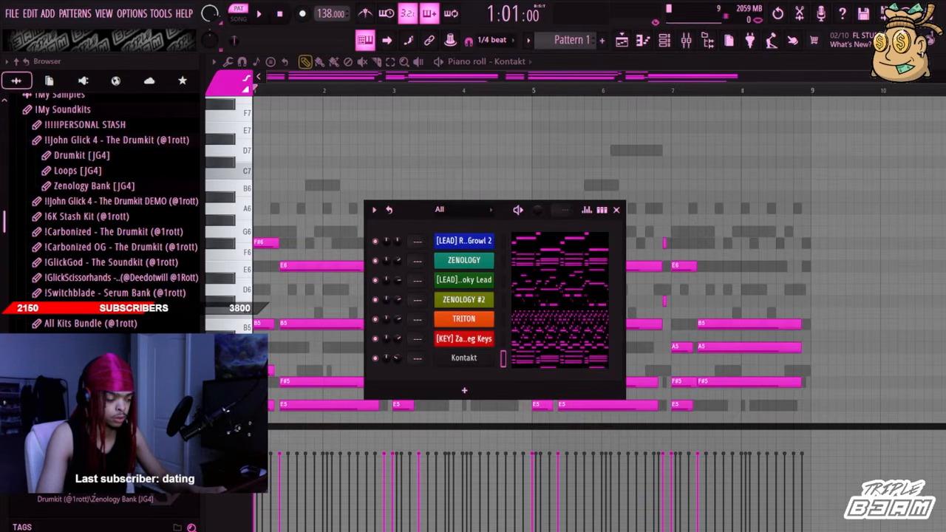
pyautogui.click(464, 358)
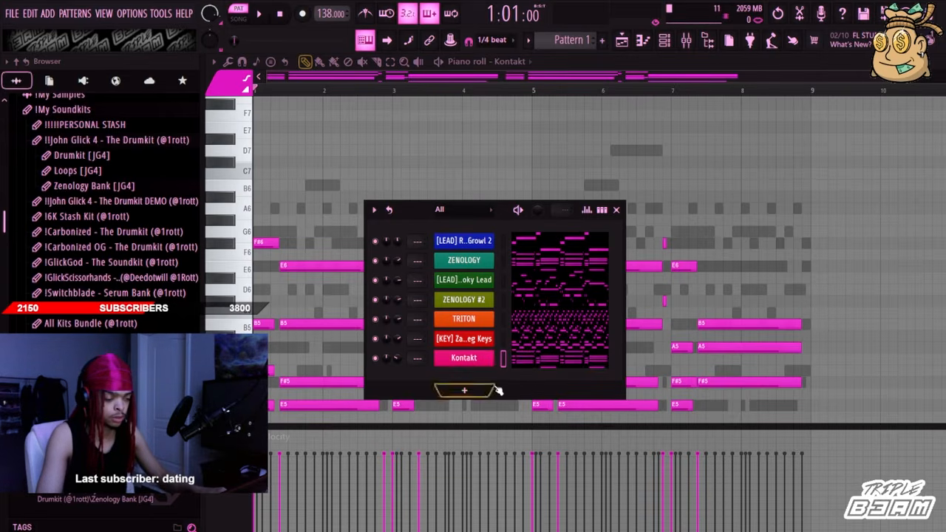
pyautogui.press('space')
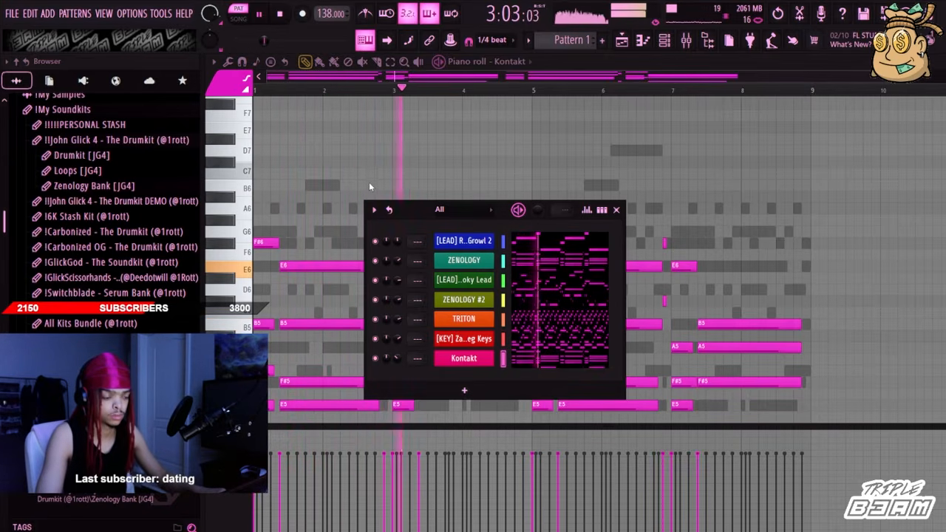
pyautogui.click(742, 76)
pyautogui.click(665, 41)
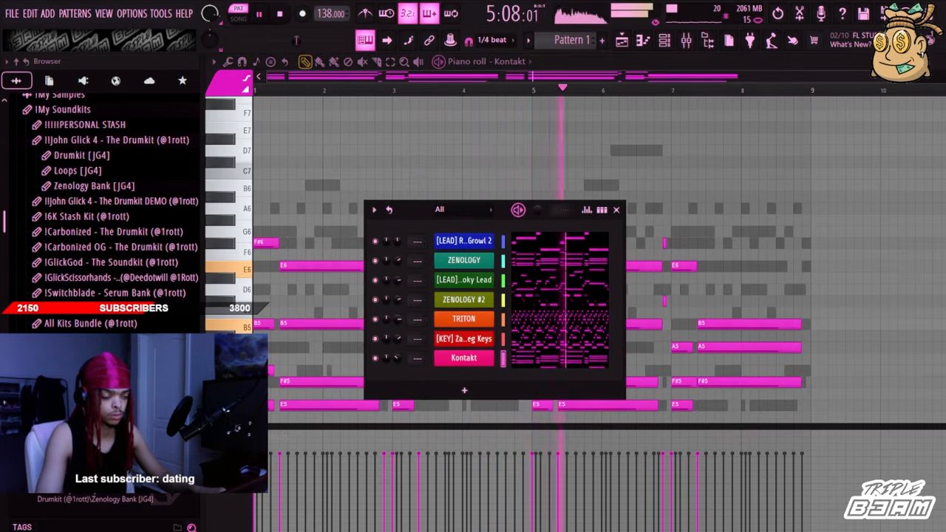
pyautogui.press('space')
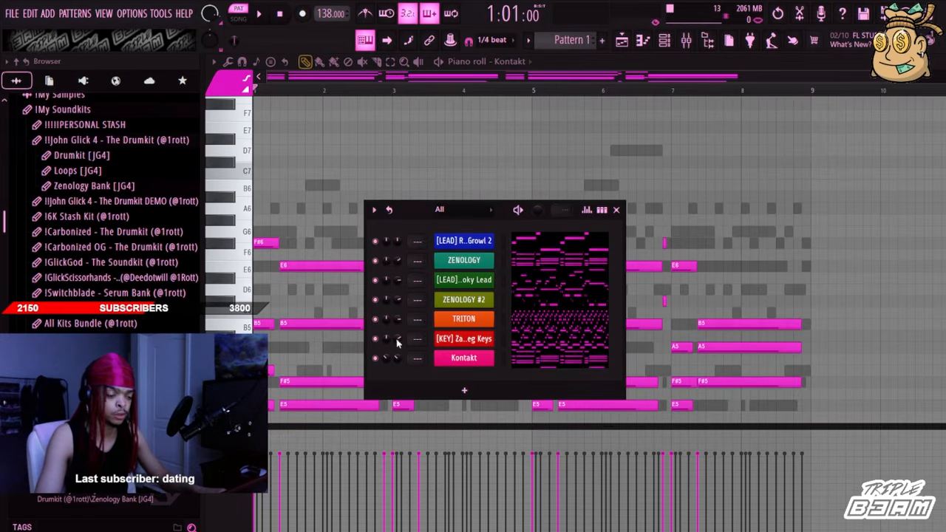
# Play only TRITON, the KEY channel and Kontakt, then raise TRITON's master level and set its real-time knob 2 to 68
pyautogui.press('space')
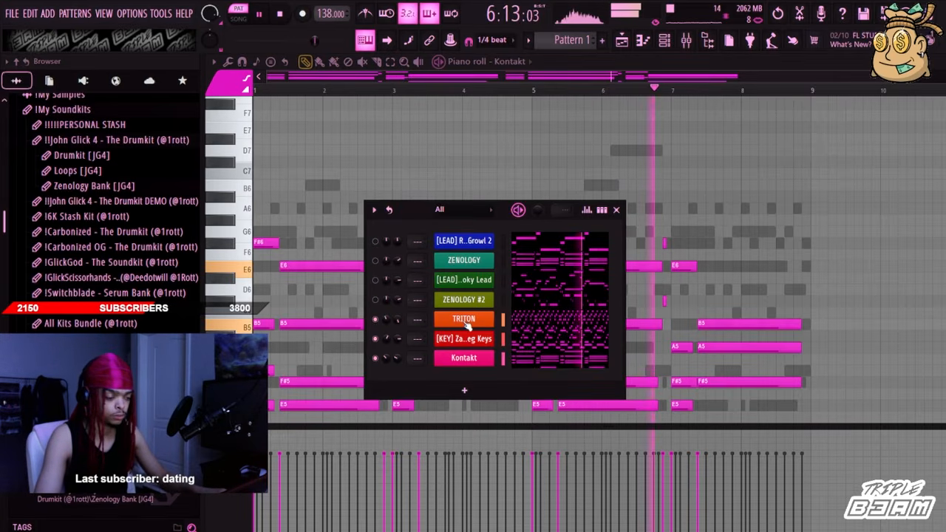
pyautogui.click(466, 323)
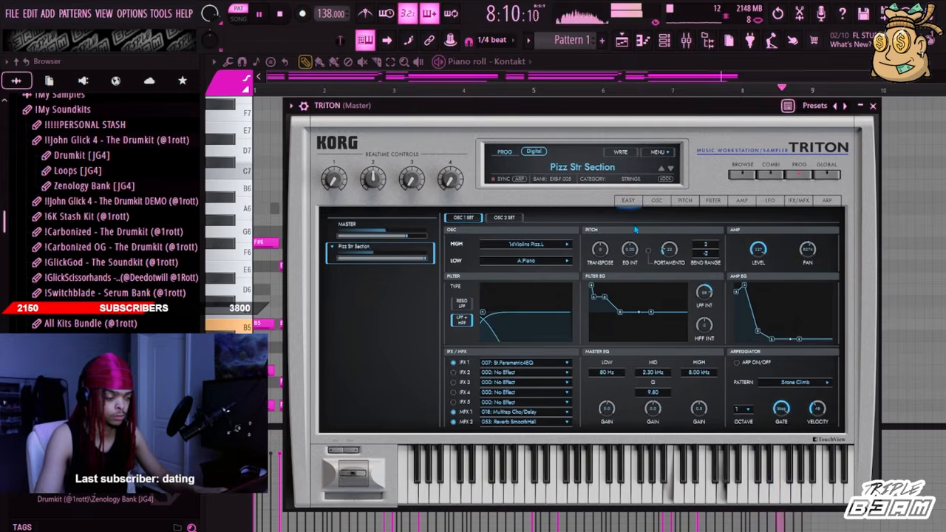
pyautogui.click(743, 177)
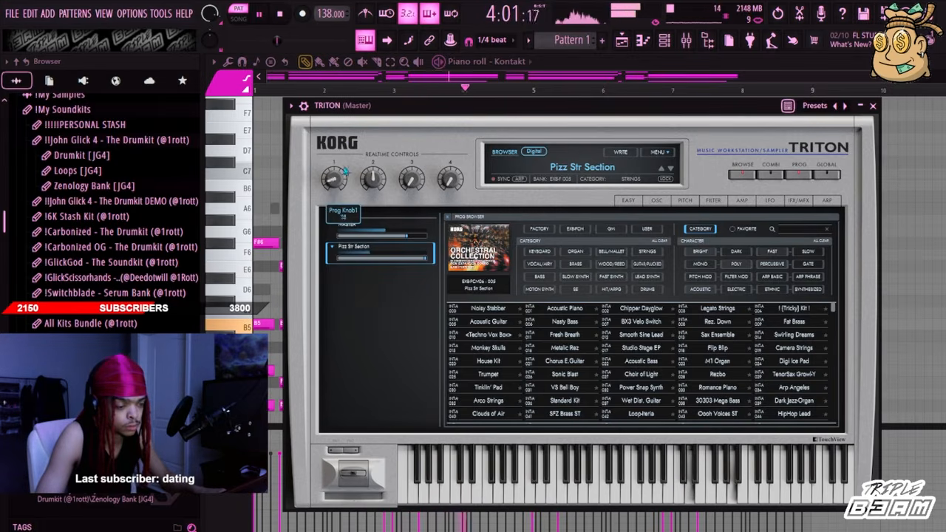
pyautogui.moveTo(376, 182)
pyautogui.mouseDown()
pyautogui.moveTo(380, 175)
pyautogui.moveTo(376, 181)
pyautogui.mouseUp()
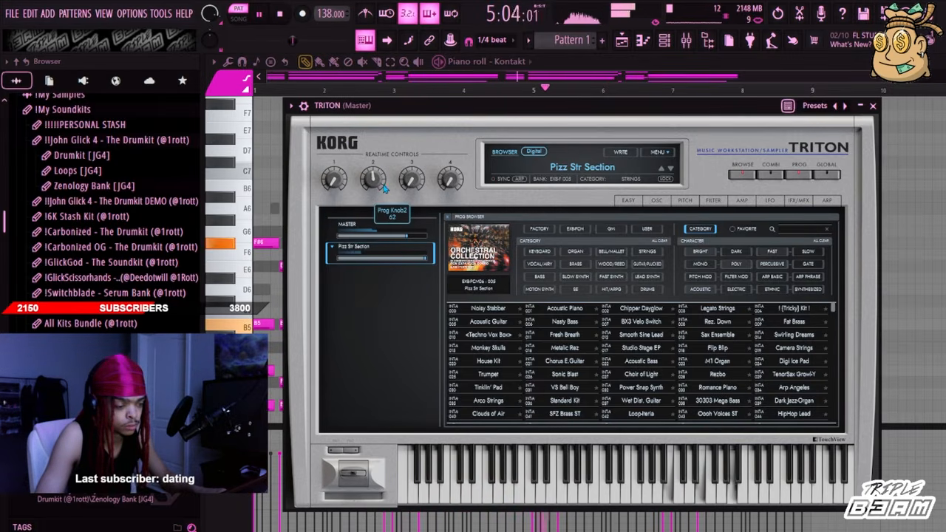
pyautogui.moveTo(407, 236); pyautogui.dragTo(423, 238)
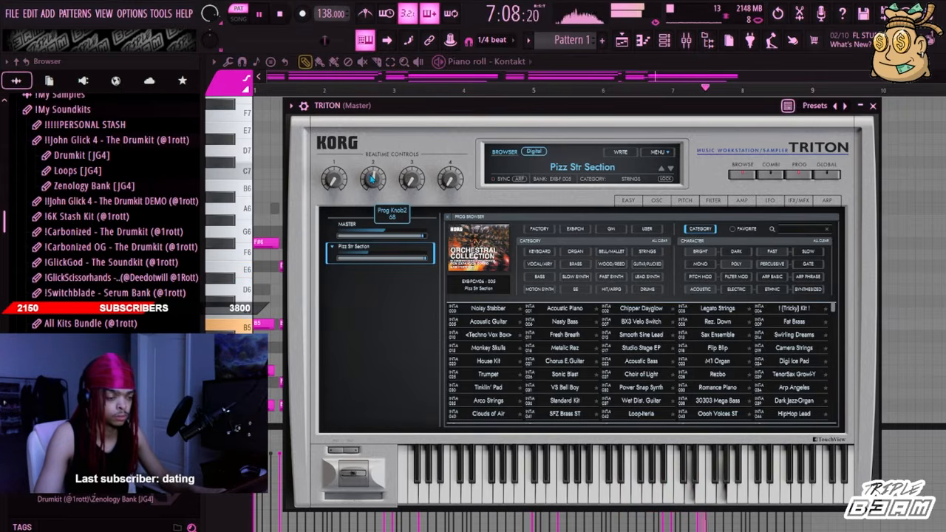
pyautogui.click(663, 61)
pyautogui.click(664, 40)
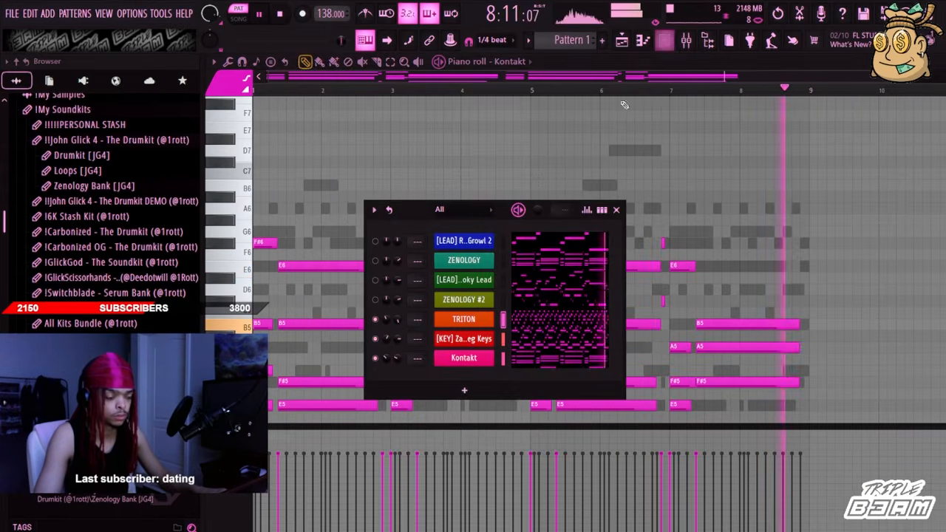
# Unmute ZENOLOGY #2 and restart playback to hear it with the three channels below it
pyautogui.press('space')
pyautogui.click(374, 300)
pyautogui.press('space')
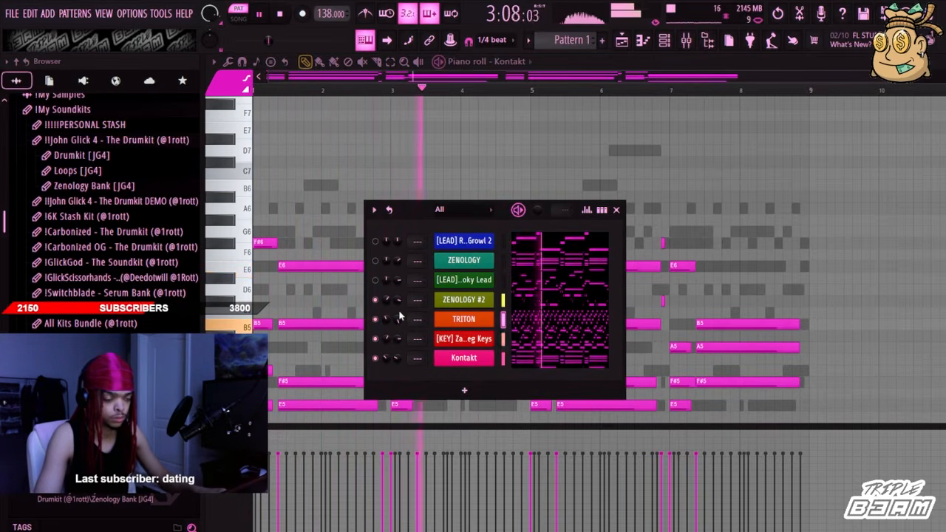
# Delete the ZENOLOGY #2 notes in bars 5 to 8 and duplicate its first four bars in their place
pyautogui.click(510, 337)
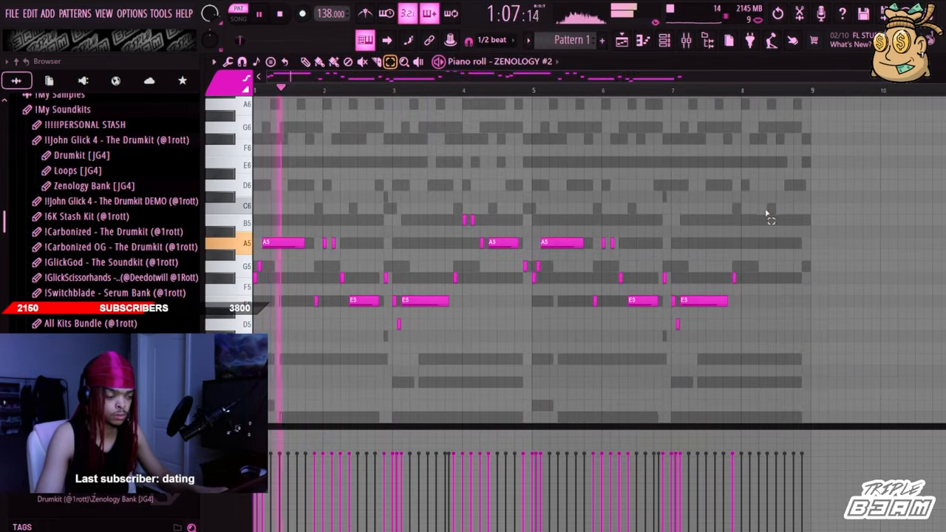
pyautogui.moveTo(768, 215); pyautogui.dragTo(538, 350)
pyautogui.press('Delete')
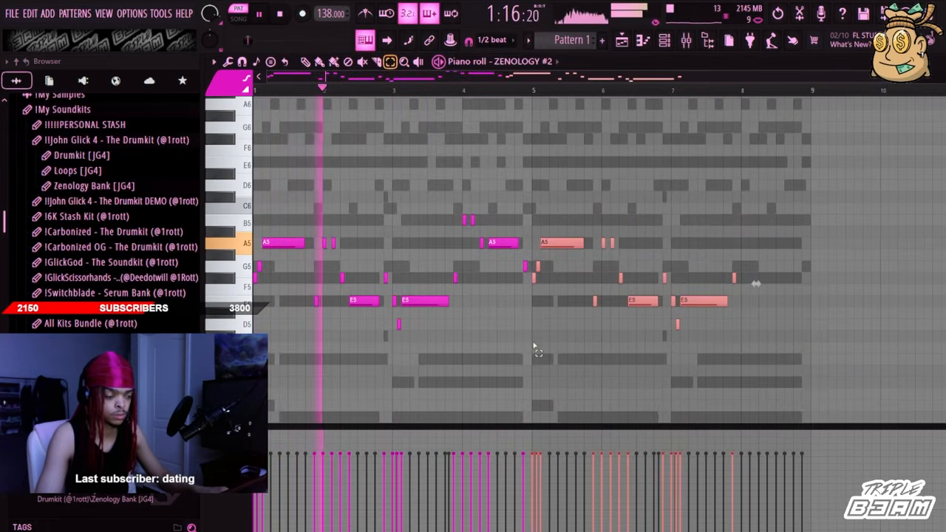
pyautogui.hotkey('ctrl', 'b')
pyautogui.click(488, 171)
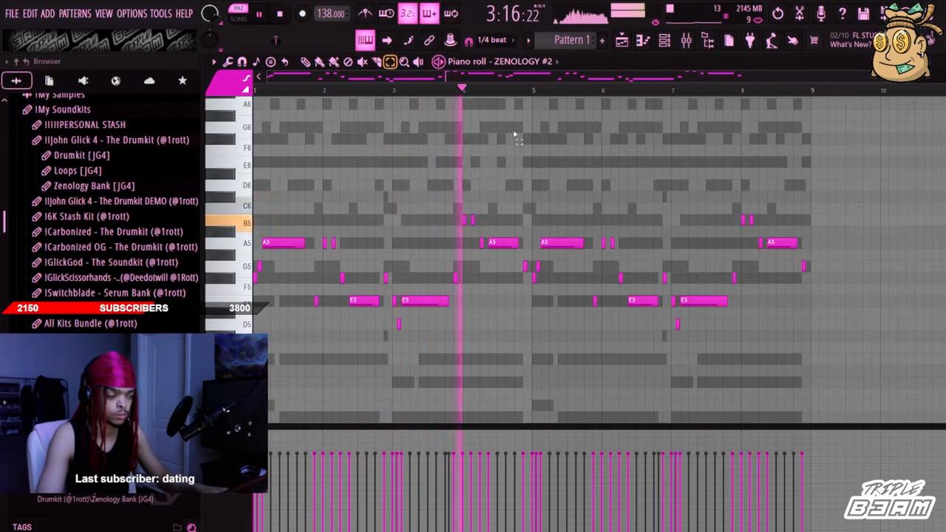
# Unmute the Spooky Lead, ZENOLOGY and Growl 2 channels one after another while the loop plays
pyautogui.click(664, 41)
pyautogui.click(376, 280)
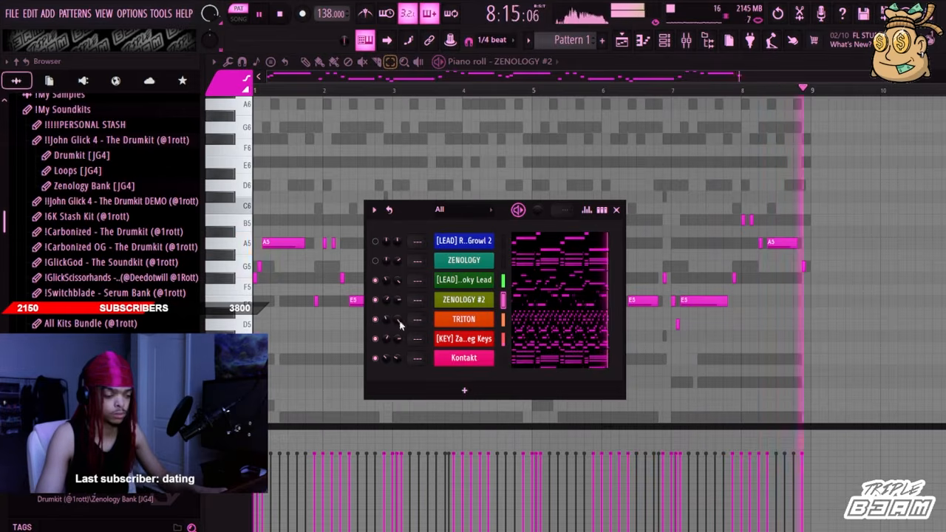
pyautogui.click(376, 261)
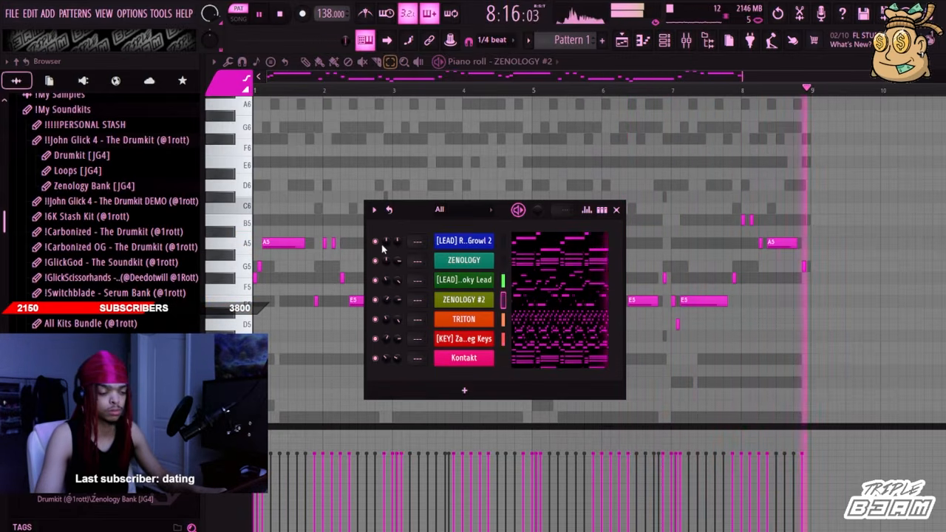
# Add the [BRASS] Brass 2 preset from the Zenology Bank as a new channel and place it directly below Growl 2
pyautogui.click(85, 186)
pyautogui.moveTo(97, 214); pyautogui.dragTo(463, 273)
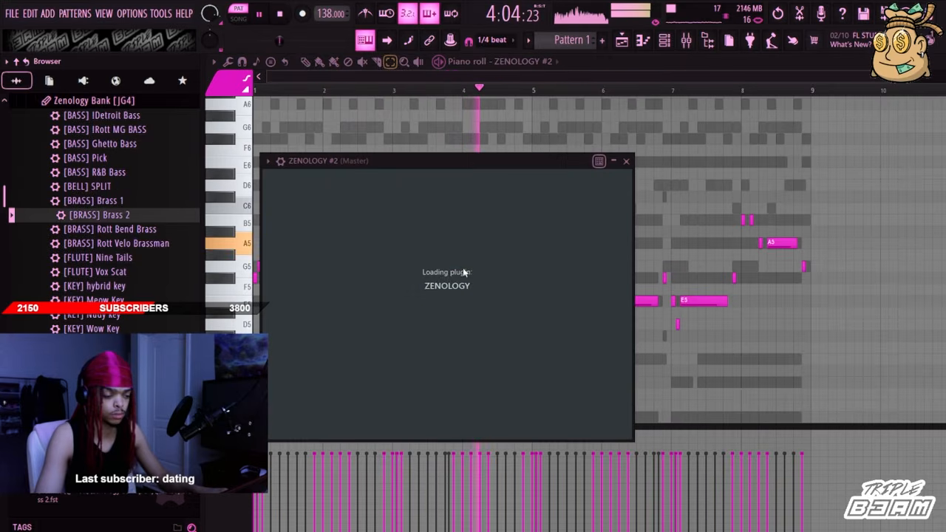
pyautogui.click(664, 40)
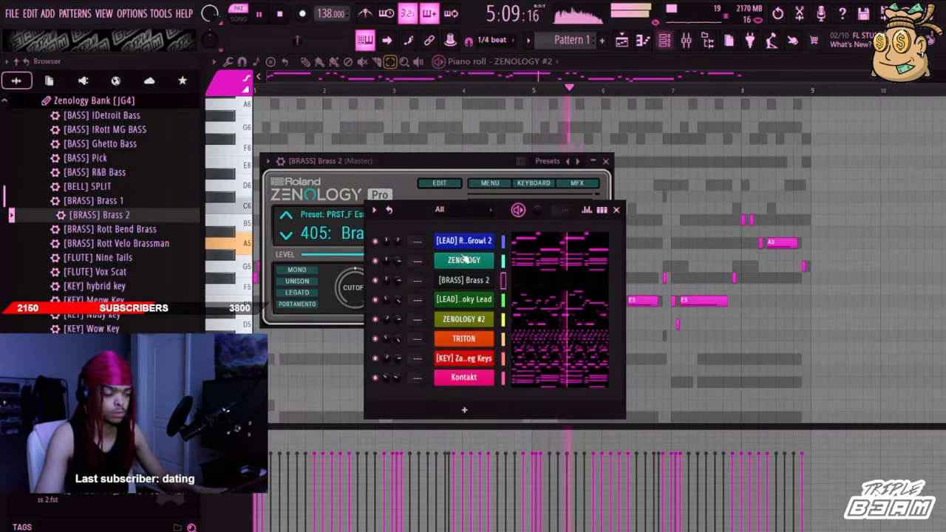
pyautogui.moveTo(463, 282); pyautogui.dragTo(464, 262)
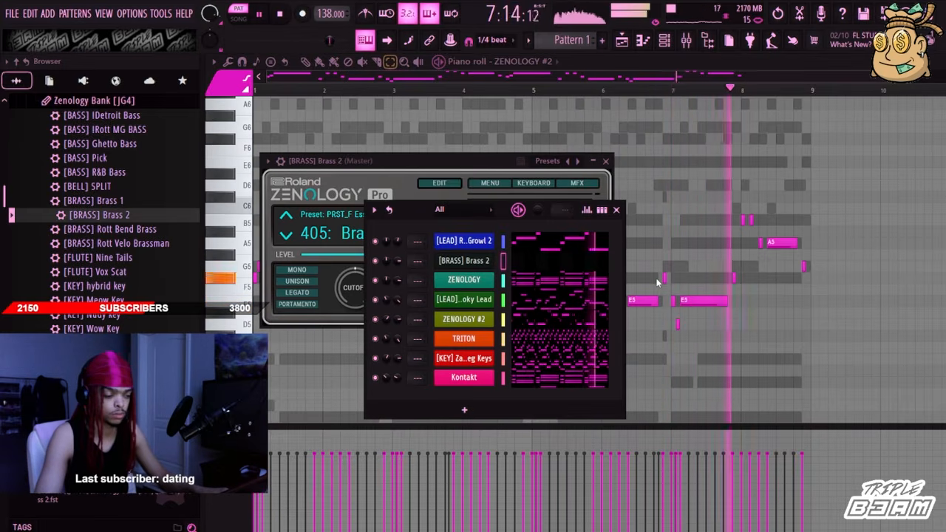
# Paste the copied melody into the Brass 2 piano roll, audition it, and transpose all its notes down an octave
pyautogui.hotkey('ctrl', 'v')
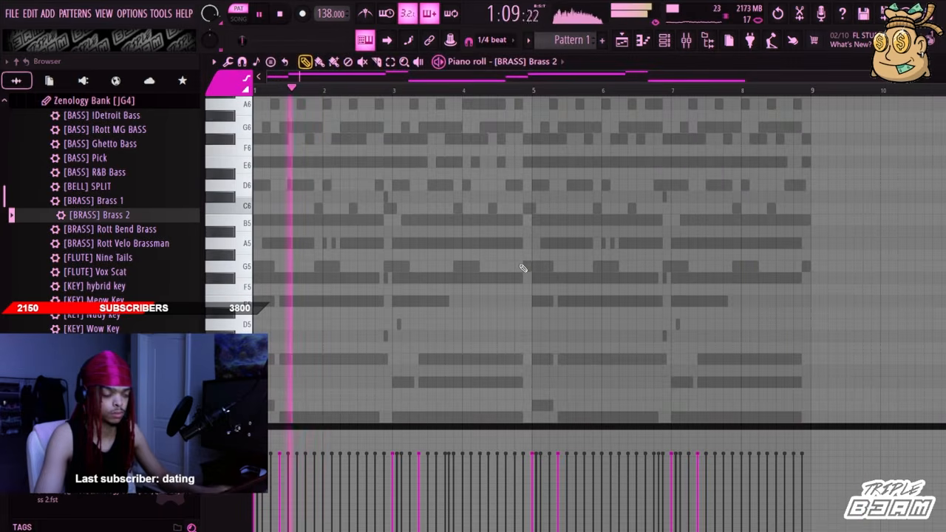
pyautogui.press('space')
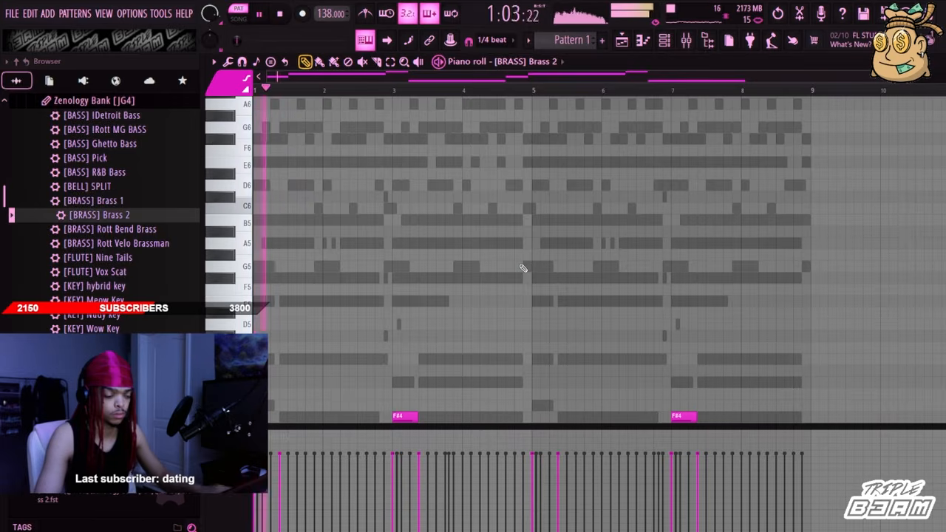
pyautogui.click(664, 40)
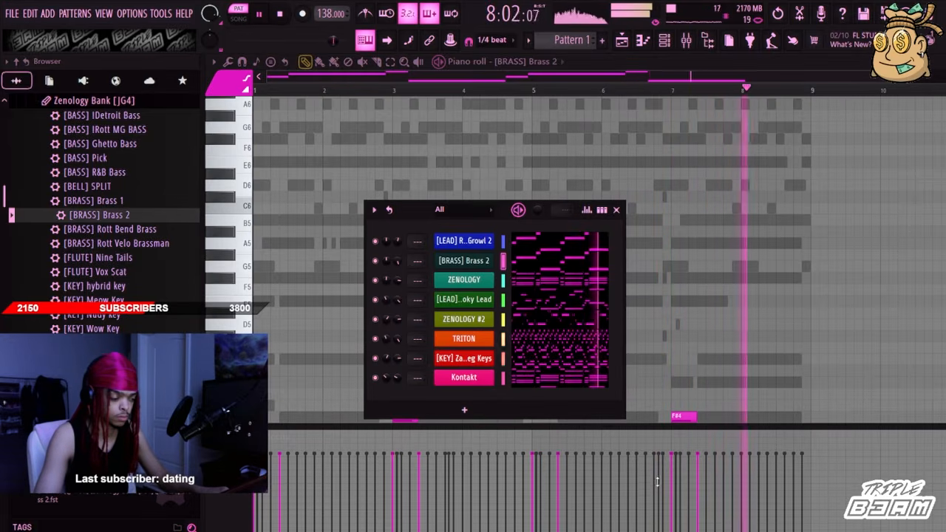
pyautogui.click(729, 337)
pyautogui.press('space')
pyautogui.scroll(-6, 739, 309)
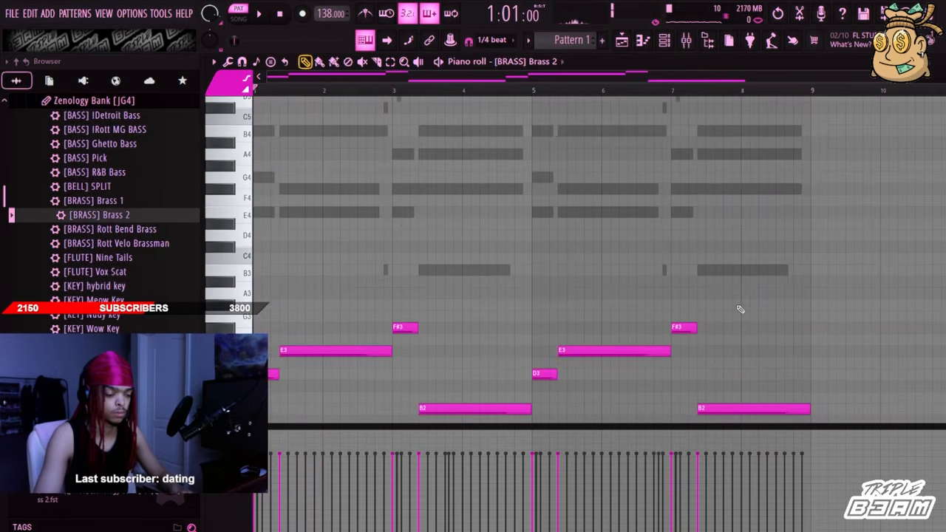
# Check the Brass 2 sound settings during playback and colour its channel blue
pyautogui.click(666, 41)
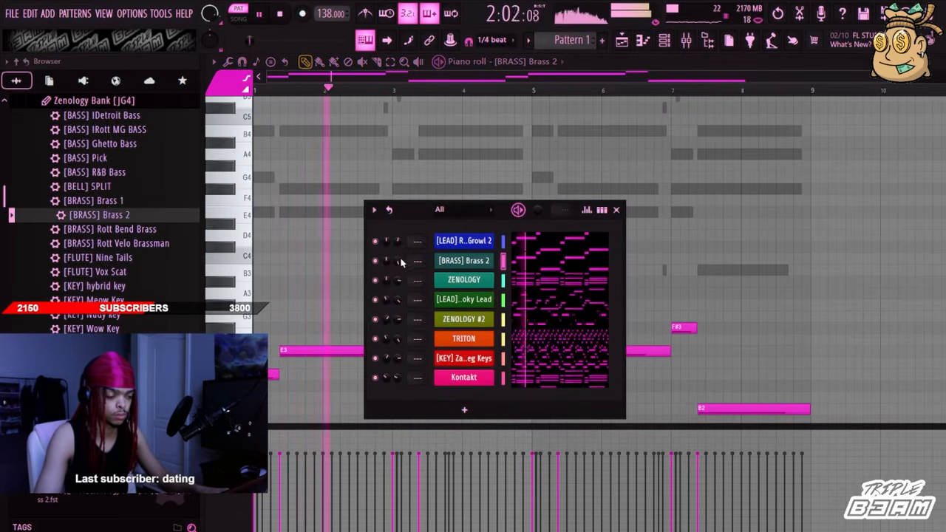
pyautogui.click(441, 261)
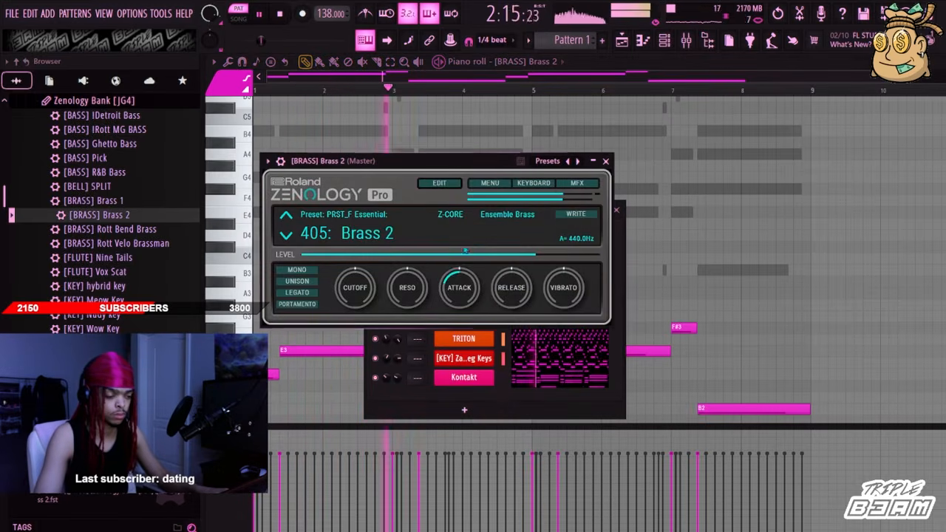
pyautogui.click(608, 161)
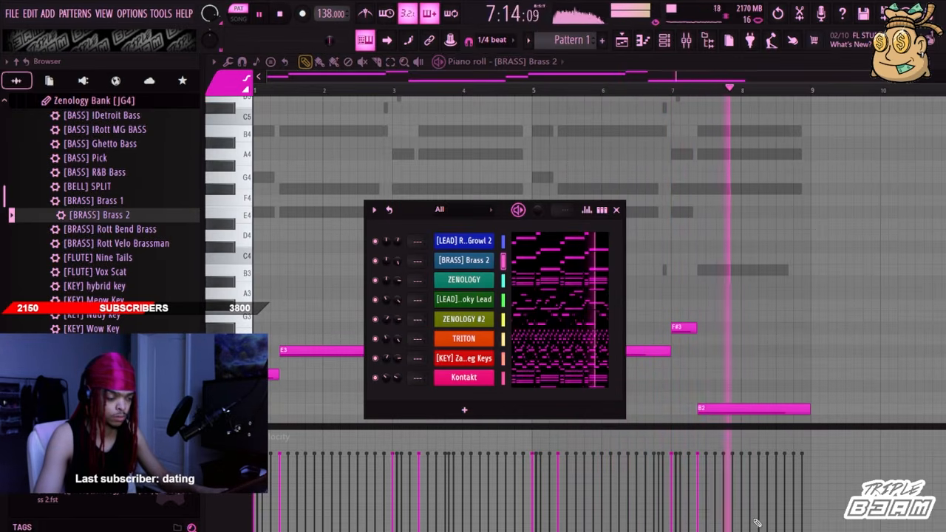
pyautogui.press('space')
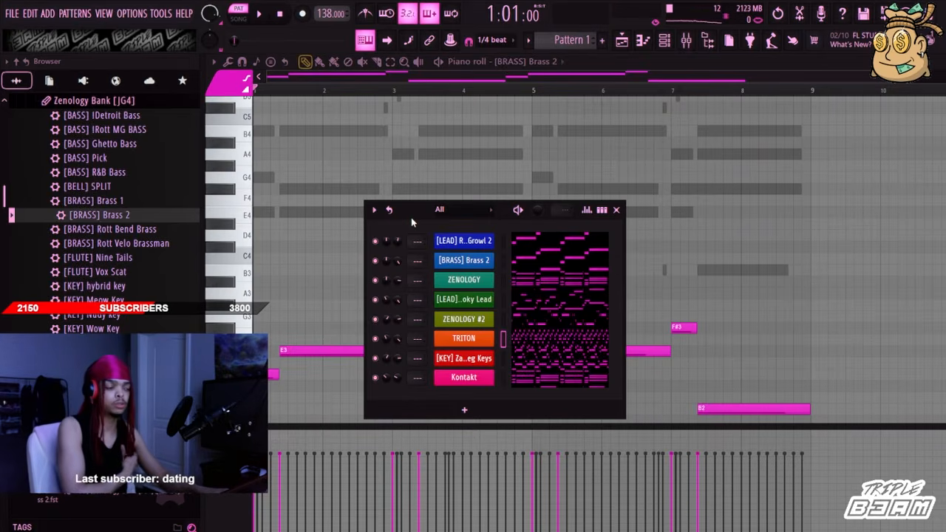
# Route the eight channels to mixer inserts 1 to 8 and arrange the channel rack and mixer side by side
pyautogui.scroll(1, 416, 241)
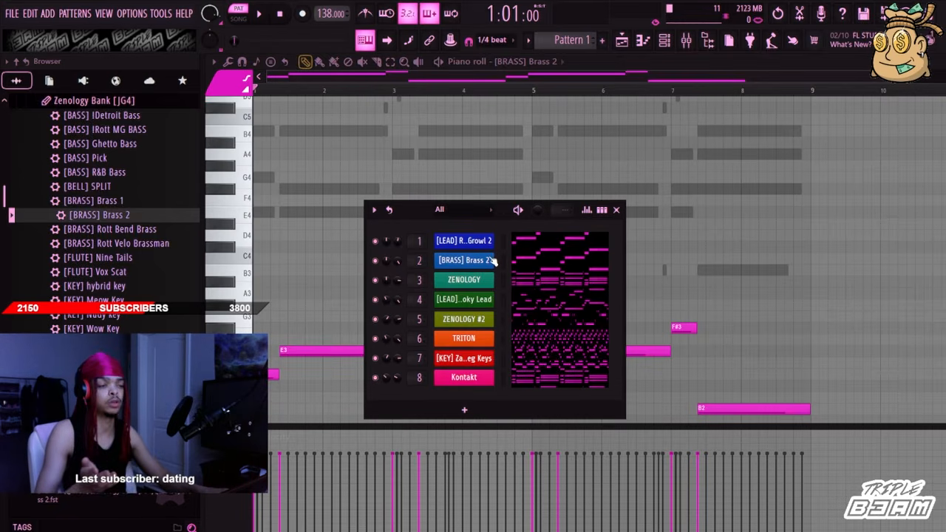
pyautogui.click(685, 41)
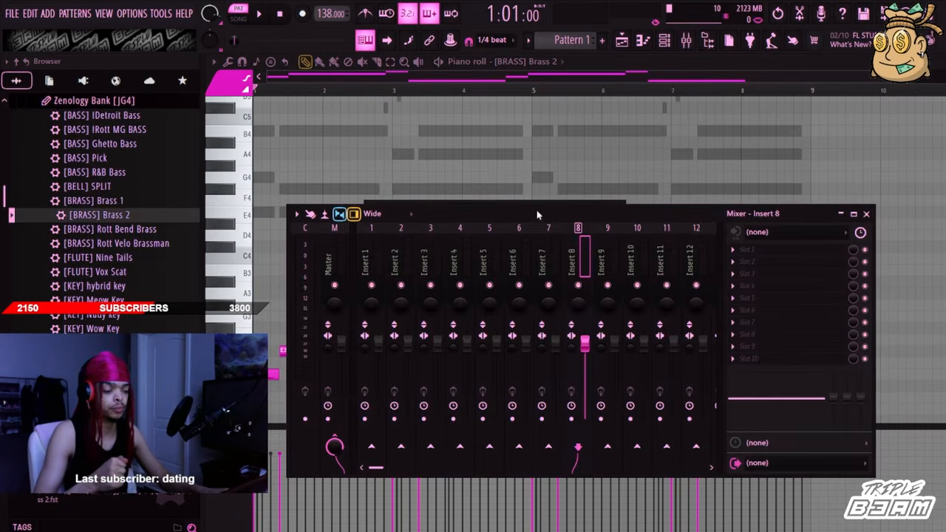
pyautogui.moveTo(418, 221); pyautogui.dragTo(301, 161)
pyautogui.moveTo(675, 131); pyautogui.dragTo(616, 164)
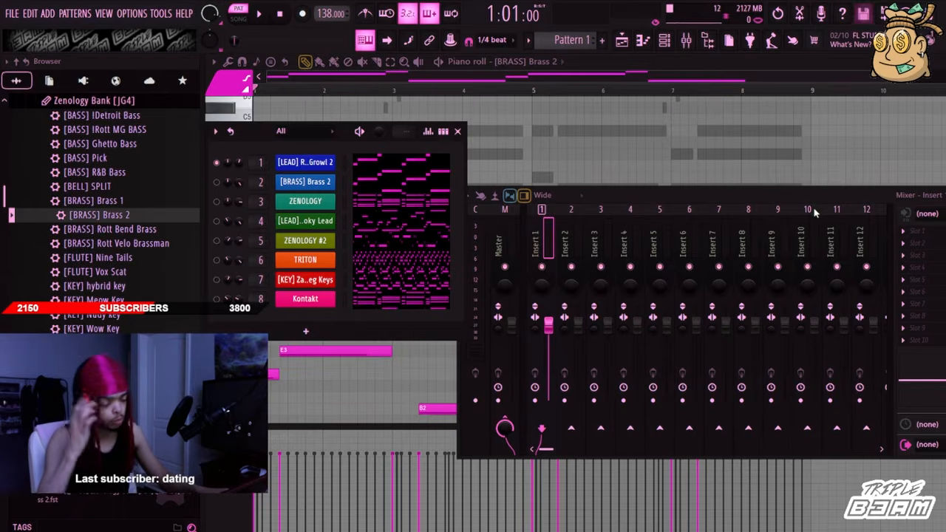
# Add Fruity Parametric EQ 2 to the soloed Growl 2 on Insert 1, boosting around 43 Hz and the high mids with band 5
pyautogui.press('space')
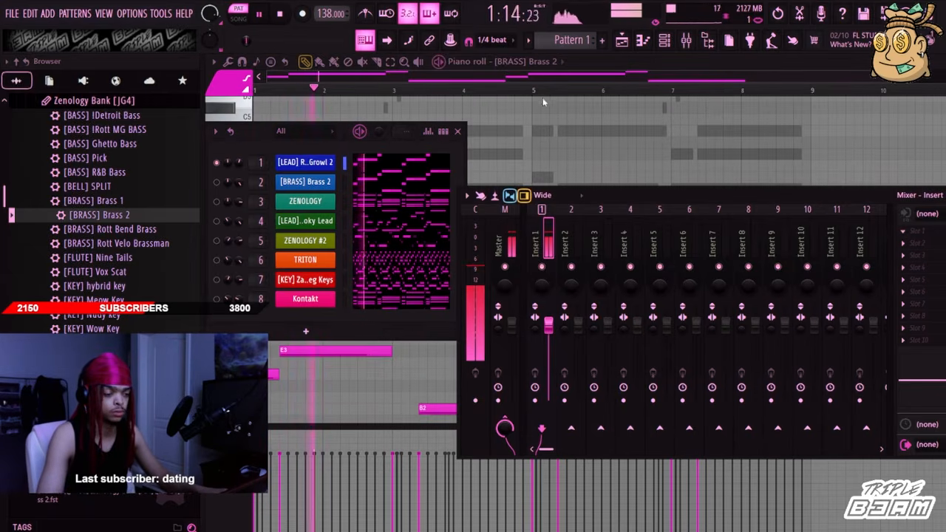
pyautogui.click(482, 83)
pyautogui.moveTo(375, 288); pyautogui.dragTo(320, 244)
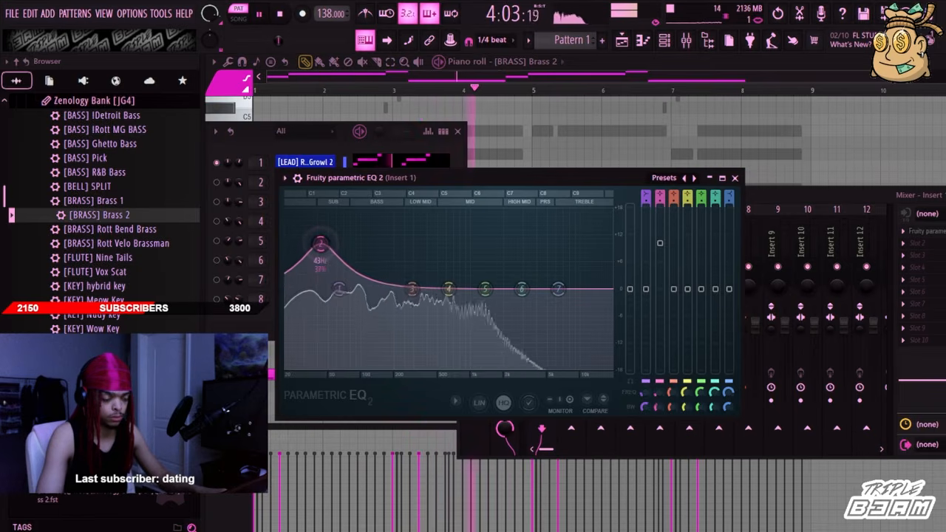
pyautogui.moveTo(484, 288); pyautogui.dragTo(520, 268)
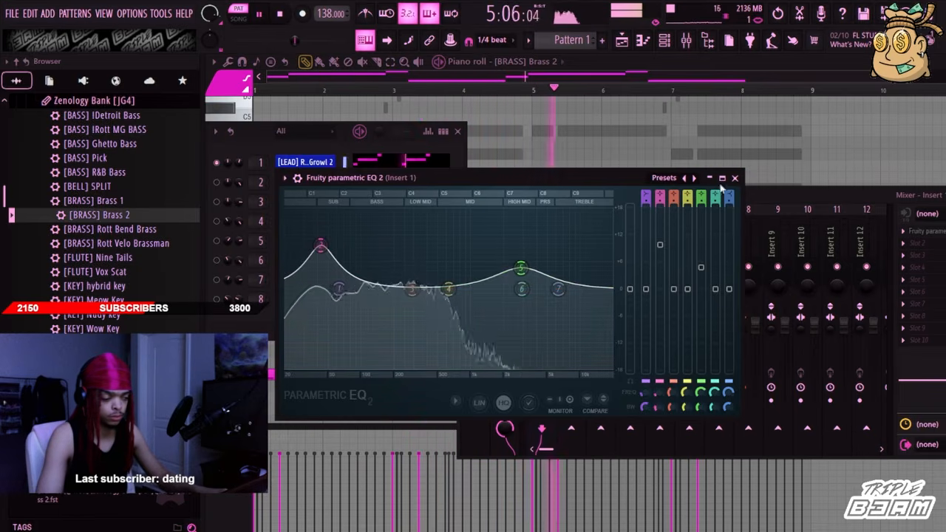
pyautogui.click(734, 177)
pyautogui.press('space')
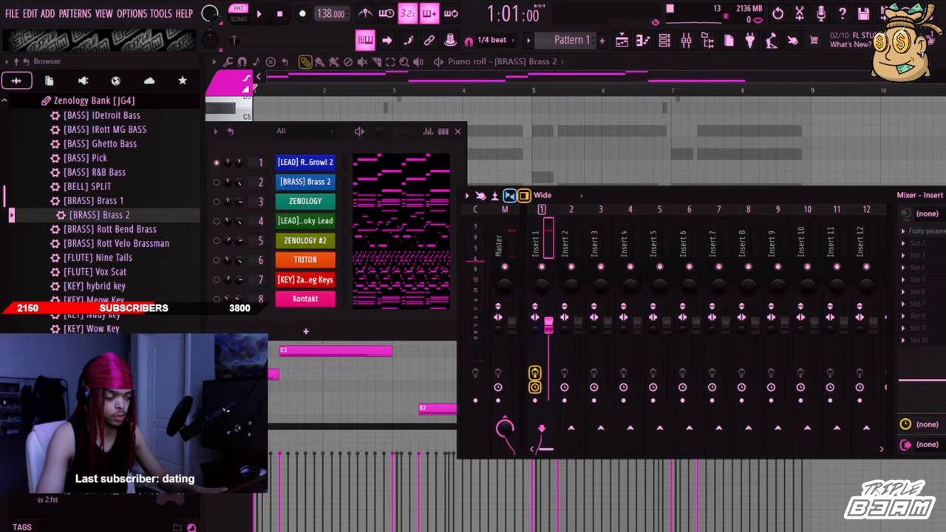
# Unmute the Brass 2 channel, audition it together with Growl 2, and adjust the stereo separation on Insert 2
pyautogui.press('space')
pyautogui.press('space')
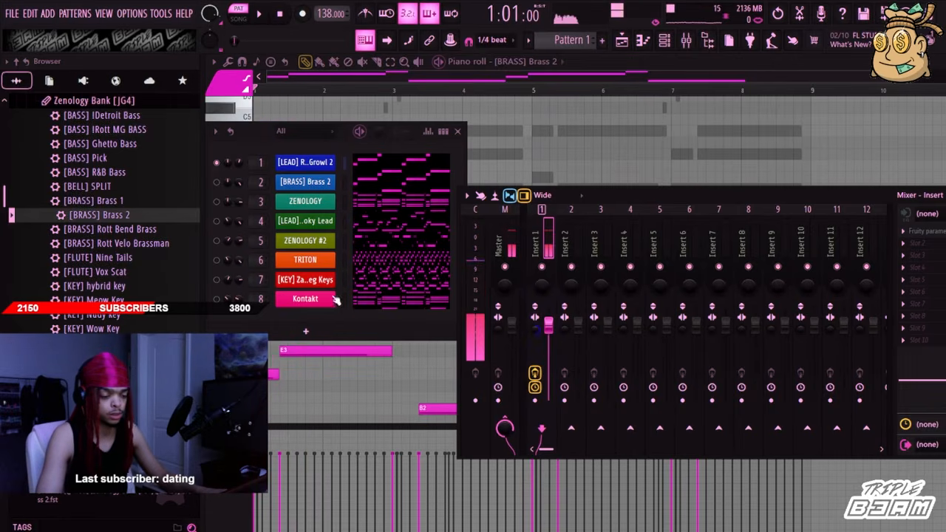
pyautogui.press('space')
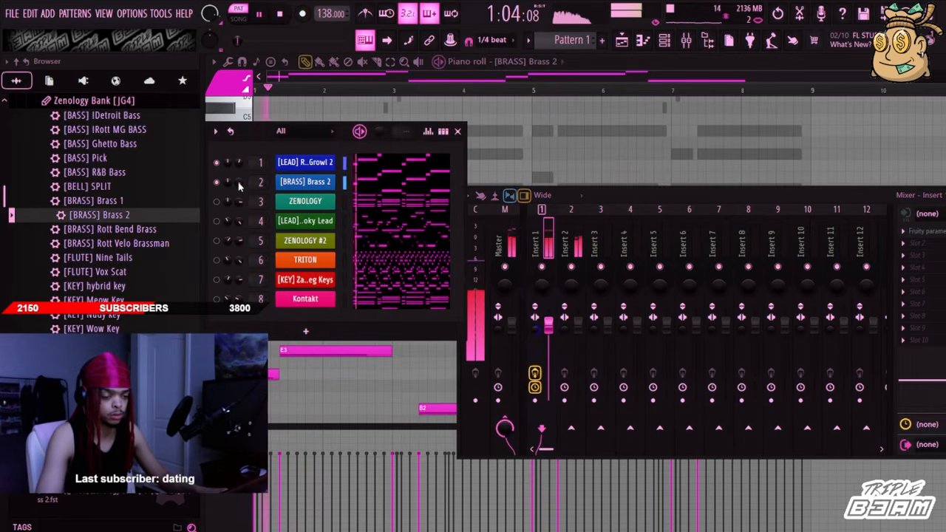
pyautogui.click(580, 244)
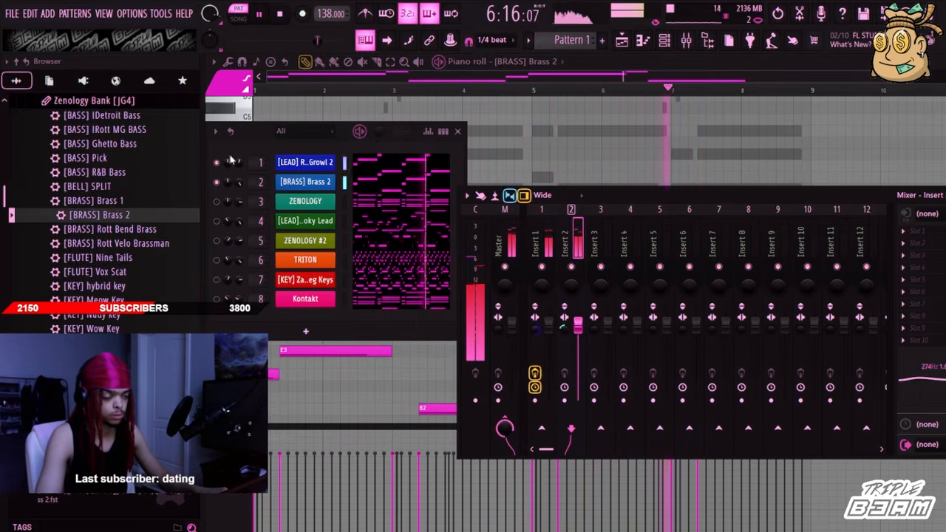
pyautogui.press('space')
# Unmute ZENOLOGY and add Fruity Parametric EQ 2 on Insert 3, lowering band 1 and boosting band 2 around 144 Hz
pyautogui.click(217, 201)
pyautogui.click(477, 145)
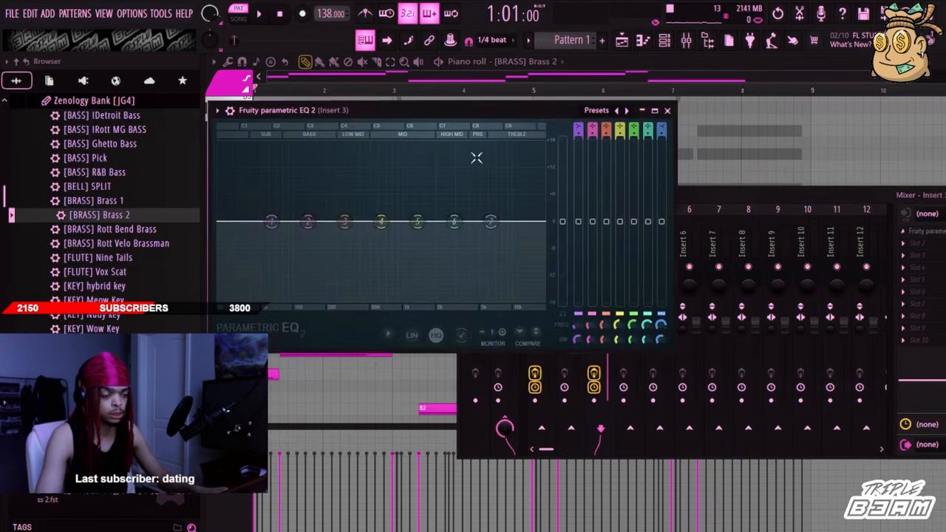
pyautogui.moveTo(271, 221); pyautogui.dragTo(237, 251)
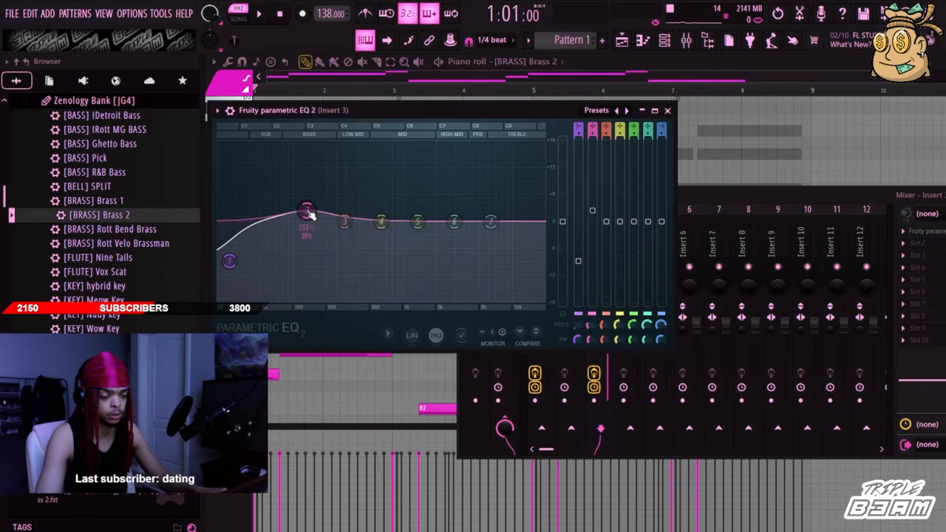
pyautogui.moveTo(306, 206); pyautogui.dragTo(310, 197)
pyautogui.press('space')
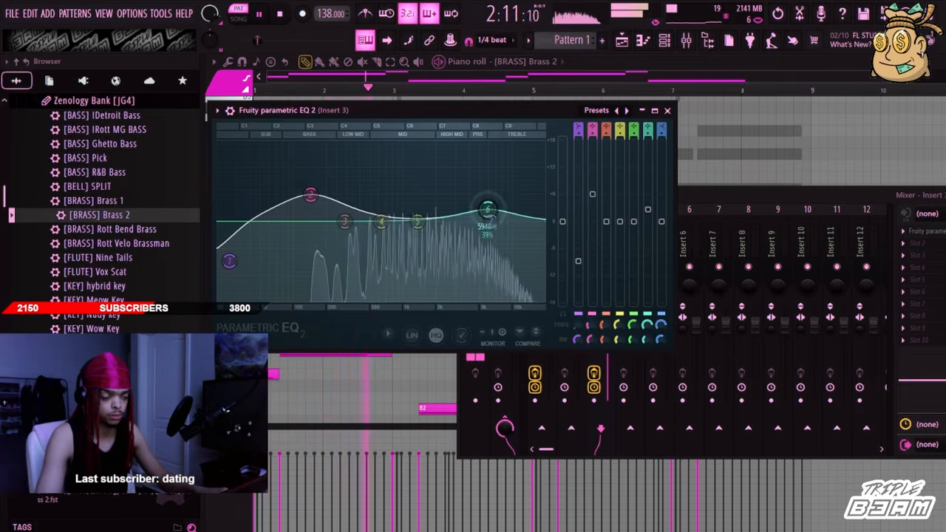
# Cut the treble with band 7 of the Insert 3 EQ, boost band 4, and fine-tune band 2 and band 6, around 7481 Hz
pyautogui.moveTo(536, 246); pyautogui.dragTo(532, 297)
pyautogui.moveTo(381, 222); pyautogui.dragTo(378, 206)
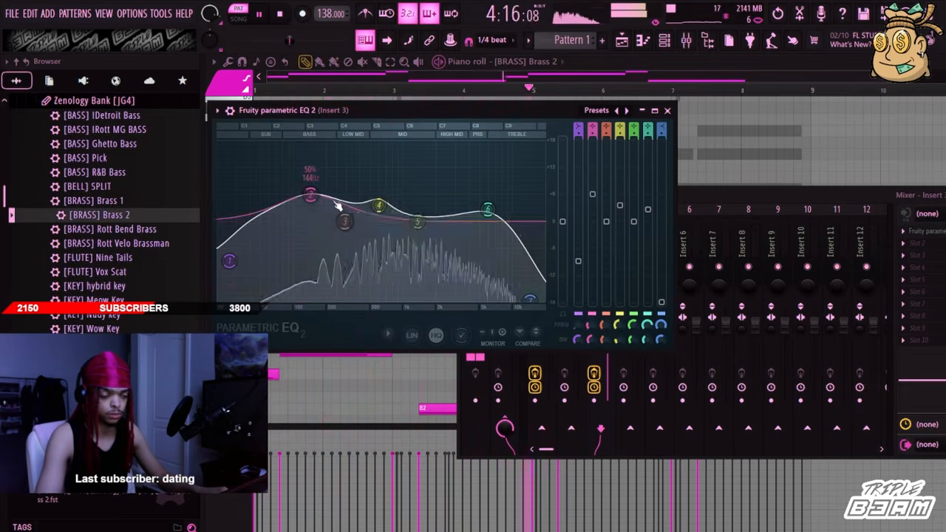
pyautogui.moveTo(311, 186); pyautogui.dragTo(311, 184)
pyautogui.moveTo(487, 209); pyautogui.dragTo(485, 215)
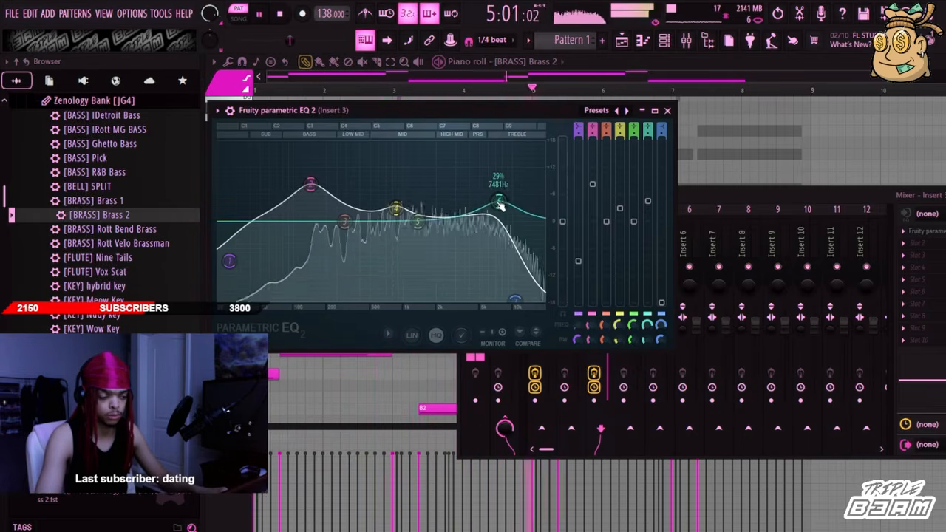
pyautogui.moveTo(311, 185); pyautogui.dragTo(312, 191)
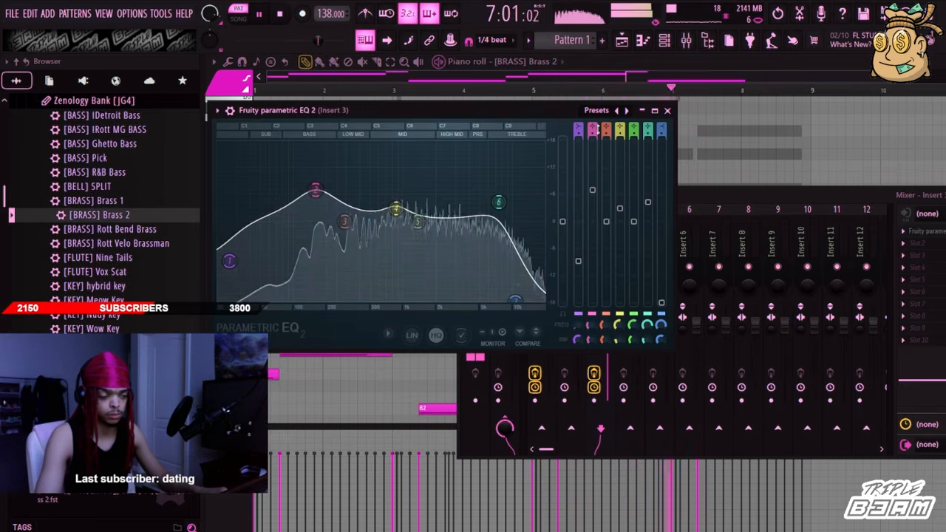
pyautogui.click(667, 111)
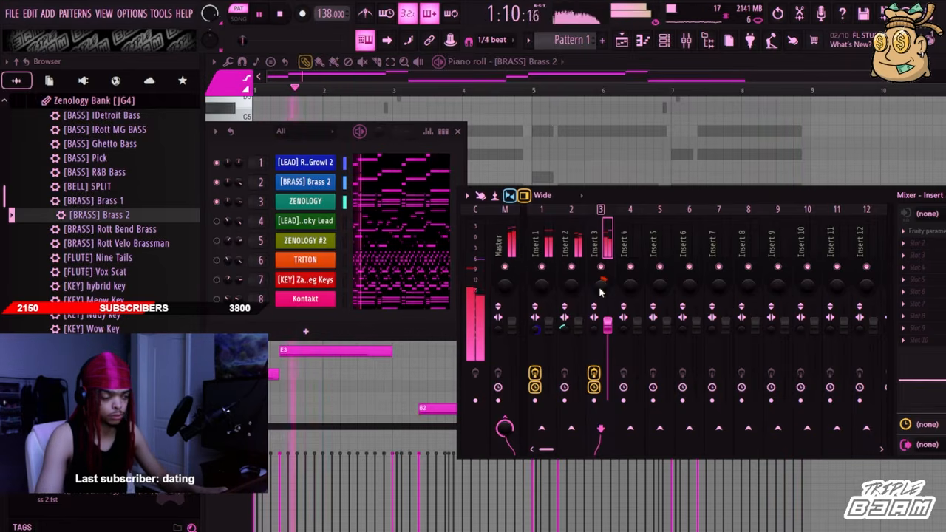
# Bring in the Rott Spooky Lead, ZENOLOGY #2 and TRITON channels during playback and lower the Insert 5 volume slightly
pyautogui.click(216, 221)
pyautogui.click(217, 240)
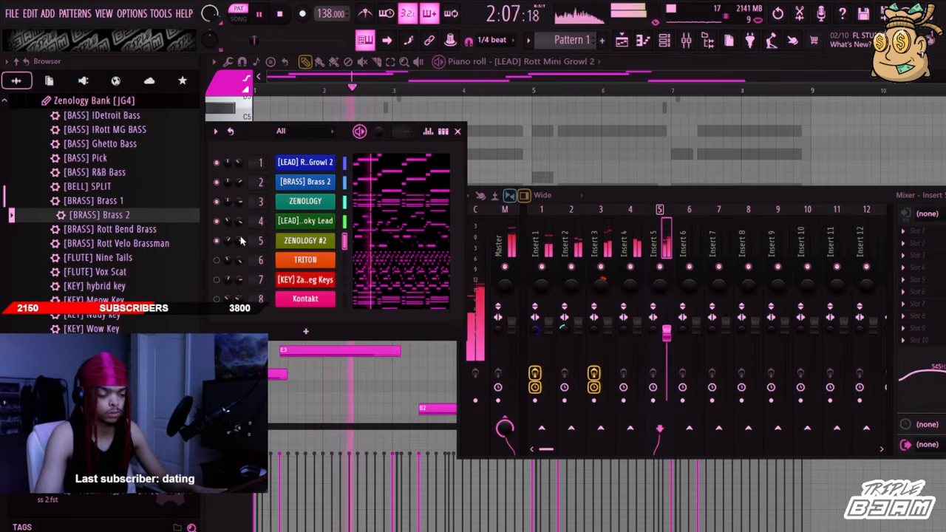
pyautogui.click(216, 259)
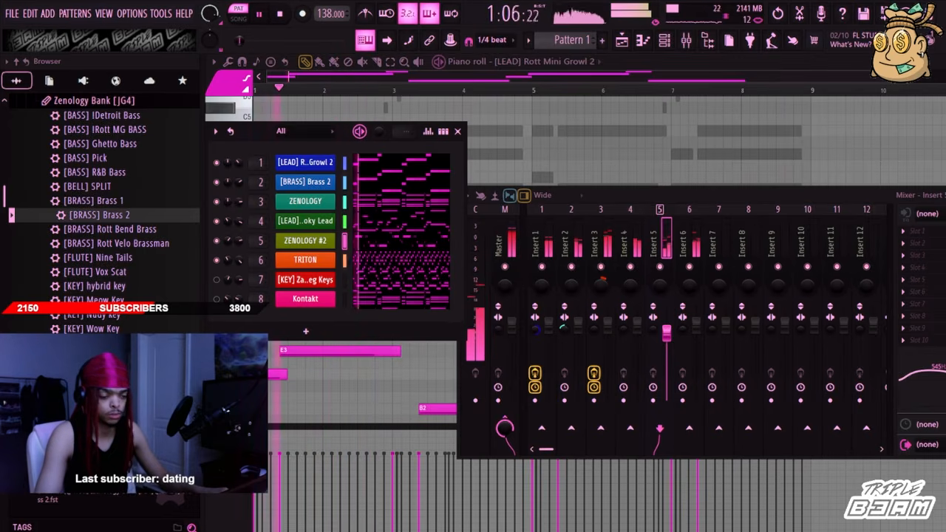
# Add Fruity Parametric EQ 2 to TRITON on Insert 6, cutting lows with bands 1 and 2 and boosting band 3 and band 6 around 5128 Hz
pyautogui.click(700, 253)
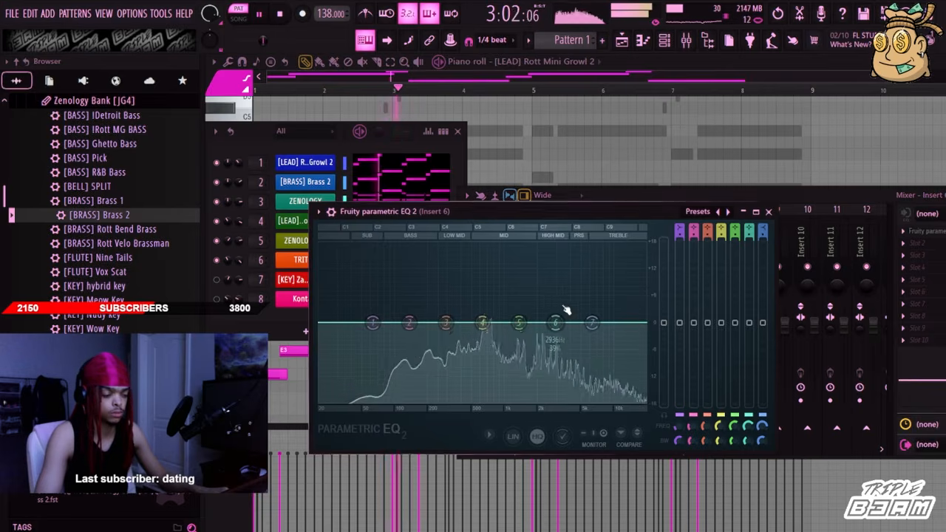
pyautogui.moveTo(565, 322); pyautogui.dragTo(535, 298)
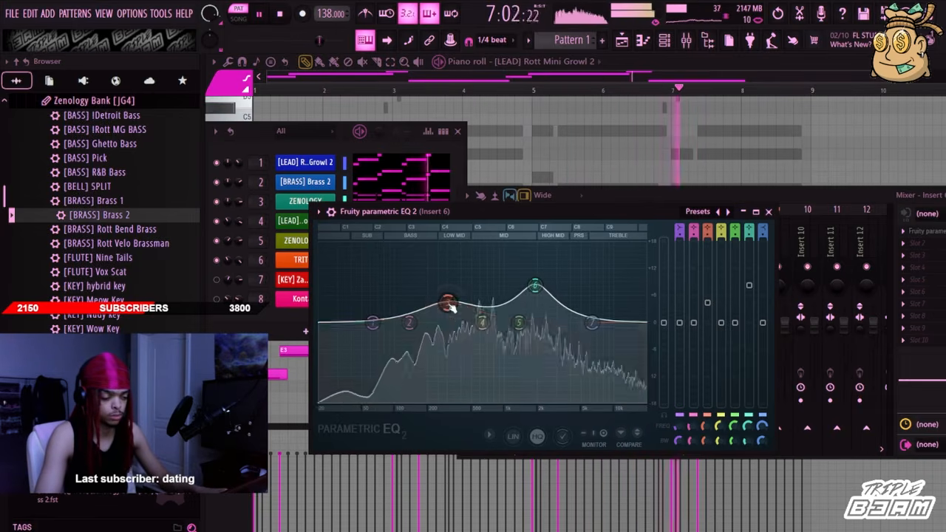
pyautogui.moveTo(576, 290); pyautogui.dragTo(590, 296)
pyautogui.moveTo(373, 322); pyautogui.dragTo(374, 360)
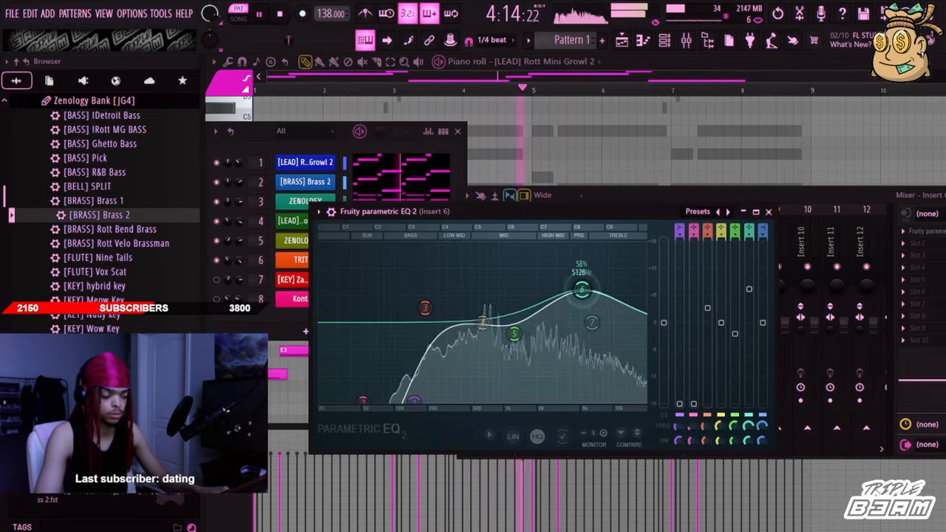
pyautogui.moveTo(425, 307); pyautogui.dragTo(409, 291)
# Unmute the Zay Reg Keys and Kontakt channels, and add a second Kontakt instance browsing the Roland Fantom G6 library
pyautogui.click(296, 161)
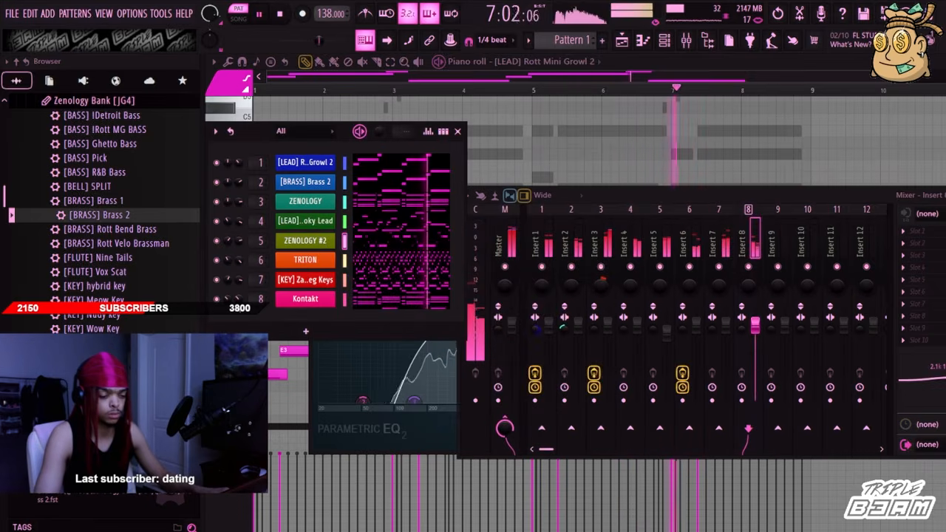
pyautogui.click(111, 101)
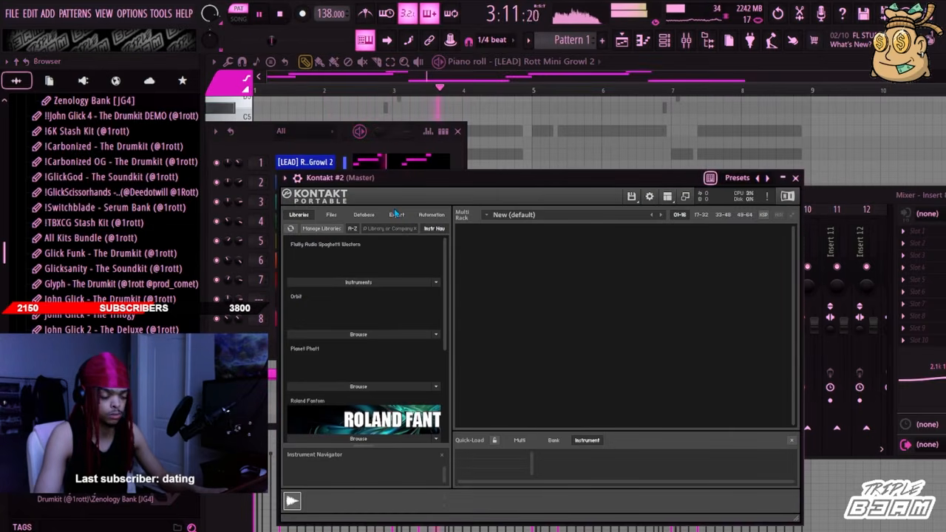
pyautogui.scroll(-1, 349, 396)
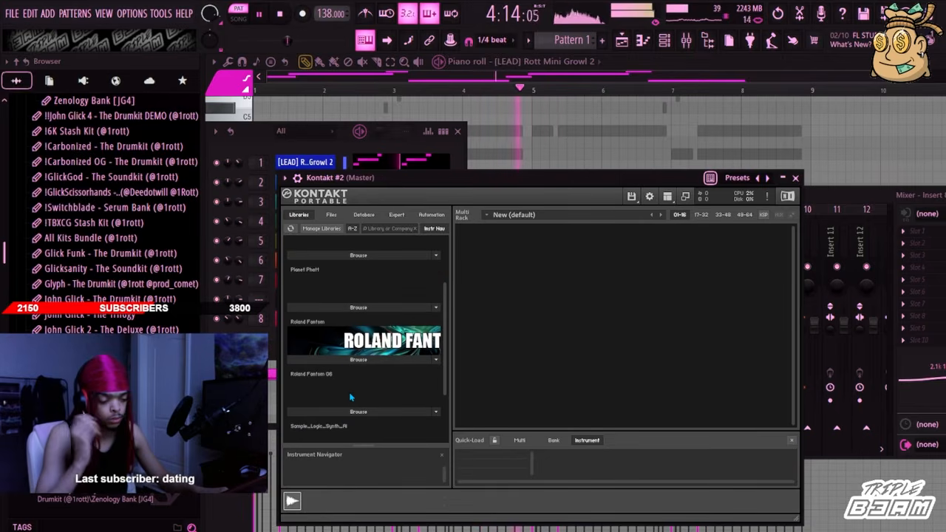
pyautogui.click(359, 358)
pyautogui.doubleClick(294, 297)
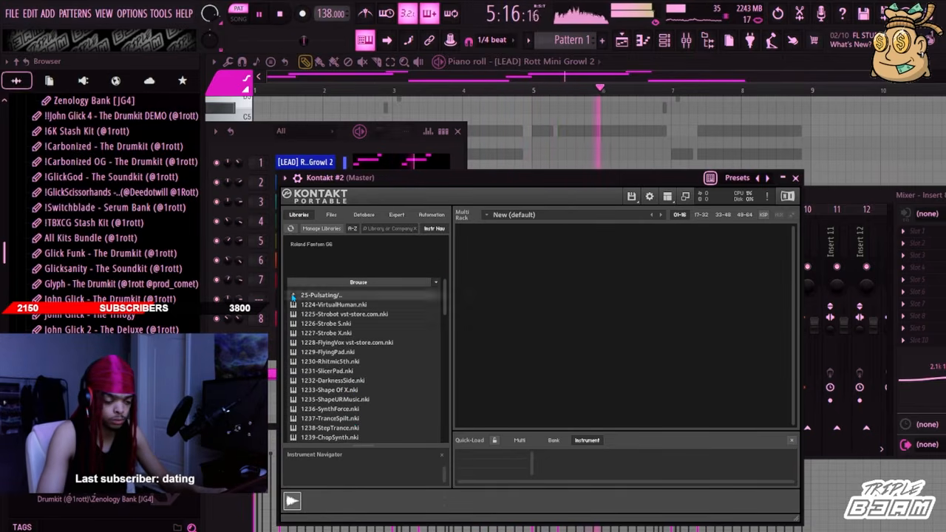
# Load the 1245-TMT SeqPad instrument from the 25-Pulsating folder into Kontakt #2
pyautogui.scroll(-1, 331, 419)
pyautogui.scroll(-3, 331, 418)
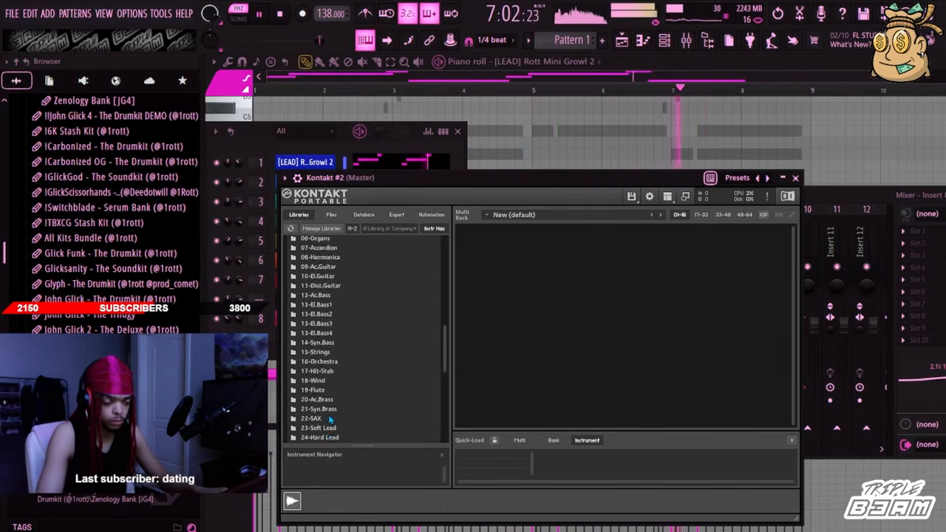
pyautogui.doubleClick(330, 410)
pyautogui.scroll(-5, 336, 414)
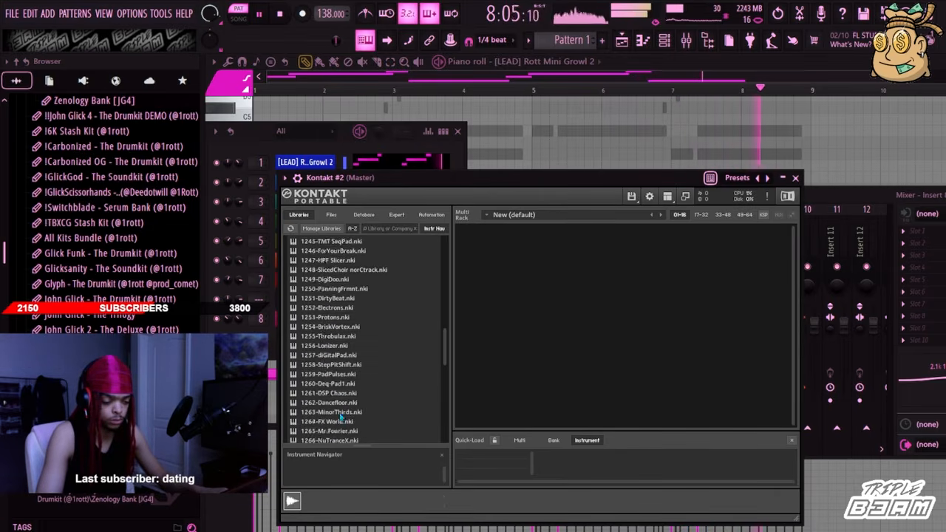
pyautogui.scroll(2, 341, 411)
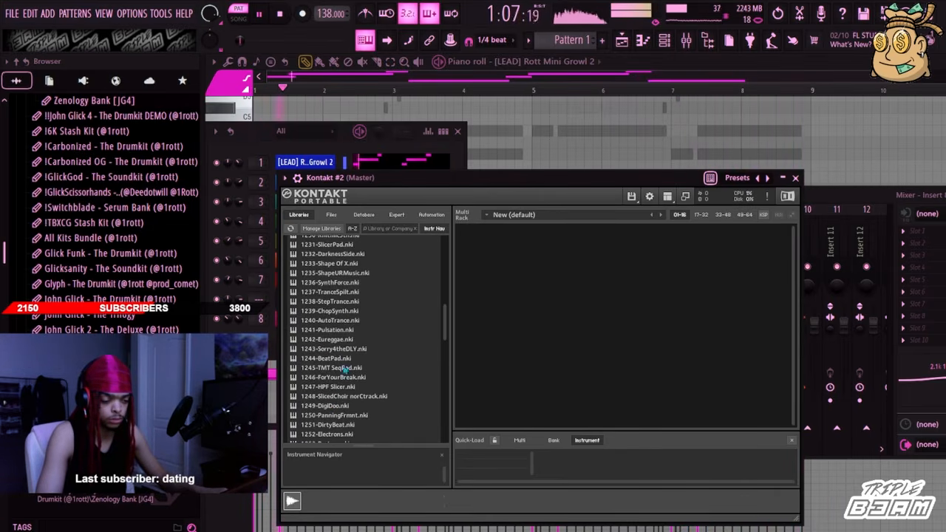
pyautogui.scroll(2, 336, 331)
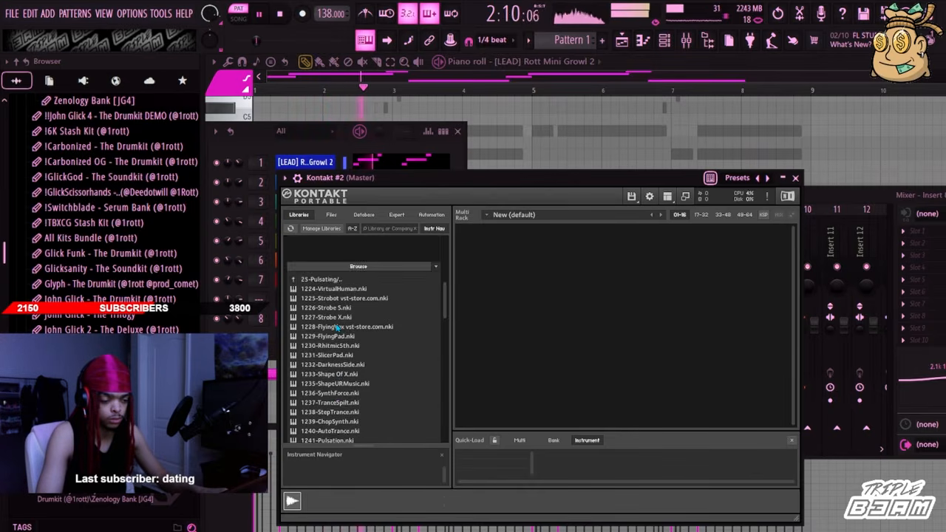
pyautogui.scroll(-1, 363, 353)
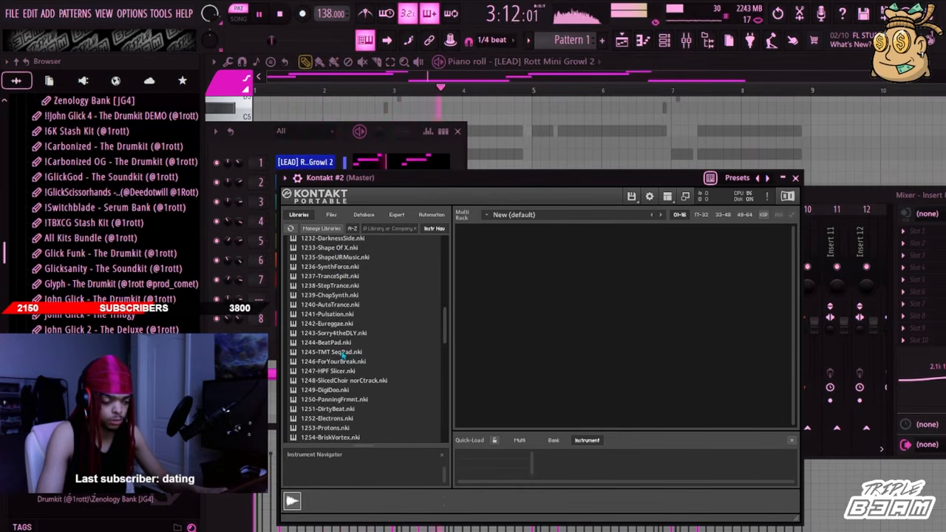
pyautogui.doubleClick(342, 352)
# Stop playback, move the Kontakt #2 channel to the end of the channel rack, and route it to mixer insert 9
pyautogui.click(273, 194)
pyautogui.press('space')
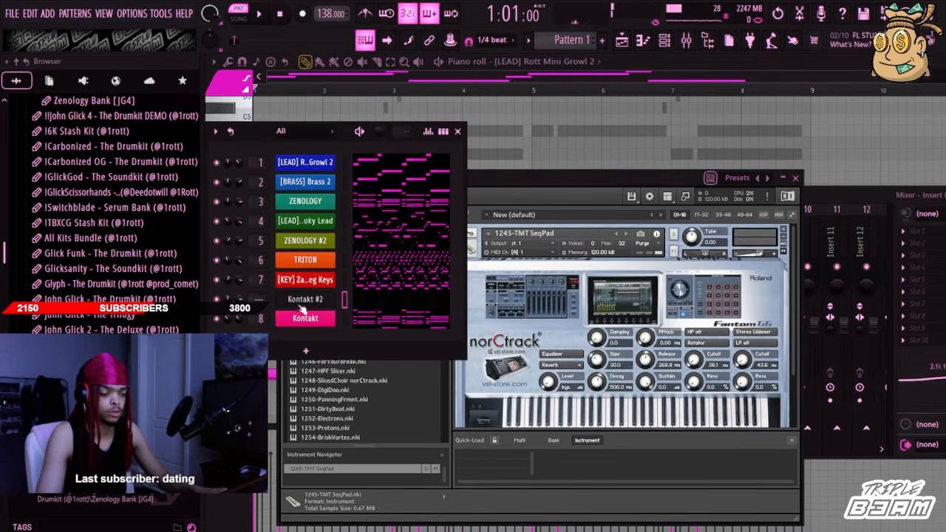
pyautogui.moveTo(300, 311); pyautogui.dragTo(302, 322)
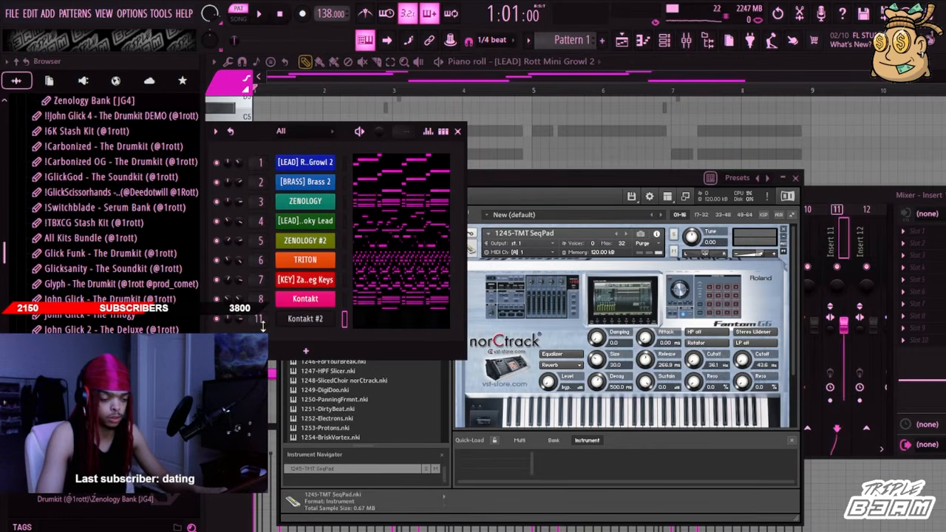
# Draw a two-bar E3 note followed by a two-bar F#3 note in the Kontakt #2 piano roll and duplicate them to fill eight bars
pyautogui.click(379, 325)
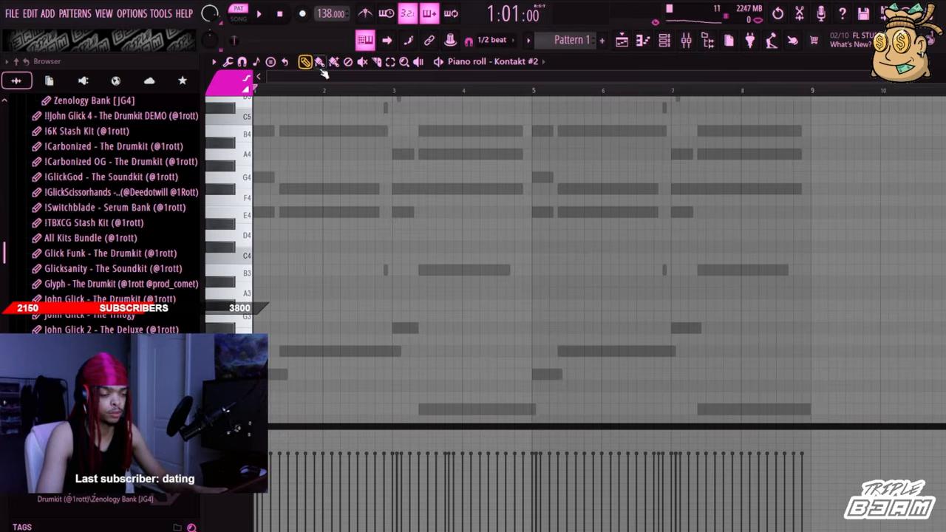
pyautogui.scroll(-4, 352, 301)
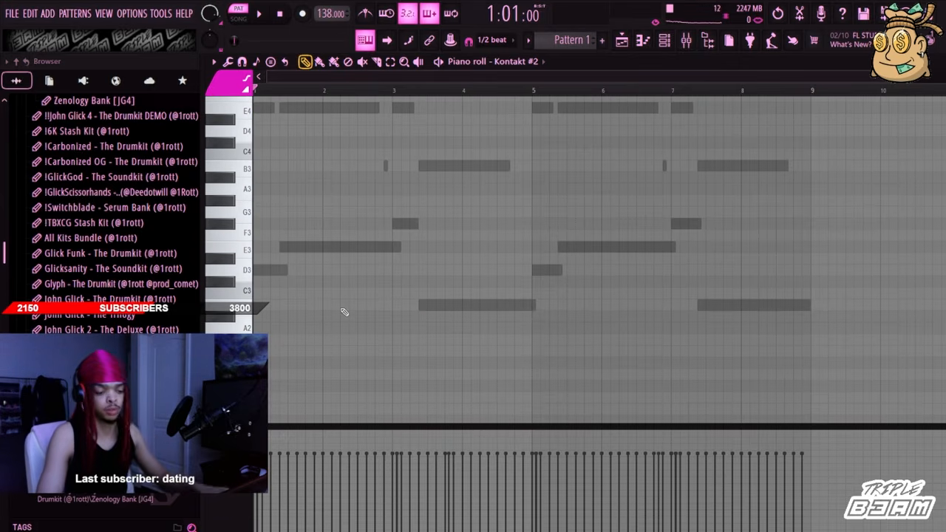
pyautogui.click(255, 257)
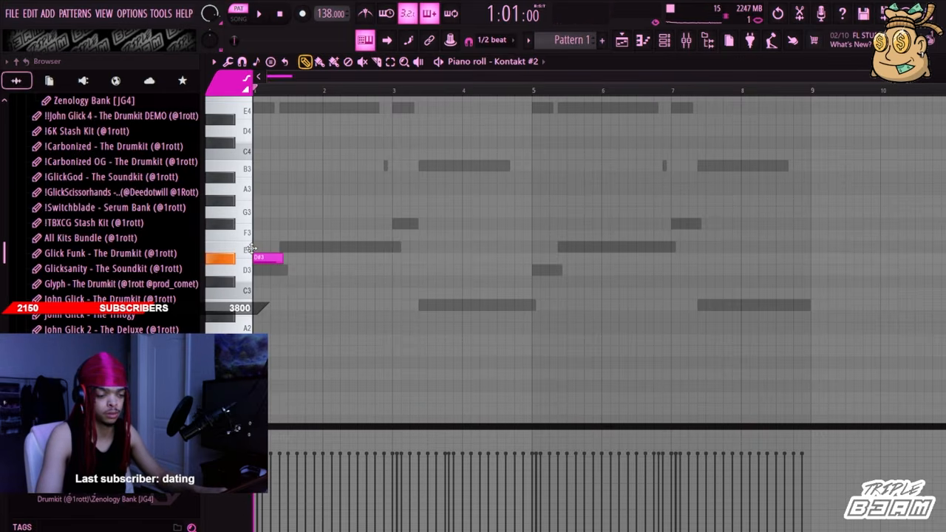
pyautogui.moveTo(259, 257); pyautogui.dragTo(259, 248)
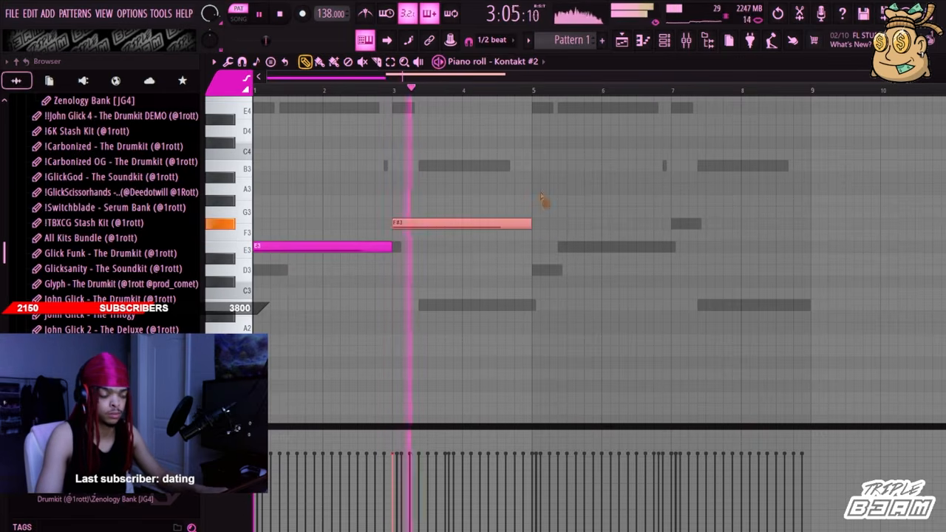
pyautogui.hotkey('ctrl', 'b')
pyautogui.click(653, 293)
# Move the light-blue-coloured Kontakt #2 channel below Brass 2 and split Pattern 1 into one pattern per channel
pyautogui.click(664, 40)
pyautogui.moveTo(309, 315); pyautogui.dragTo(243, 191)
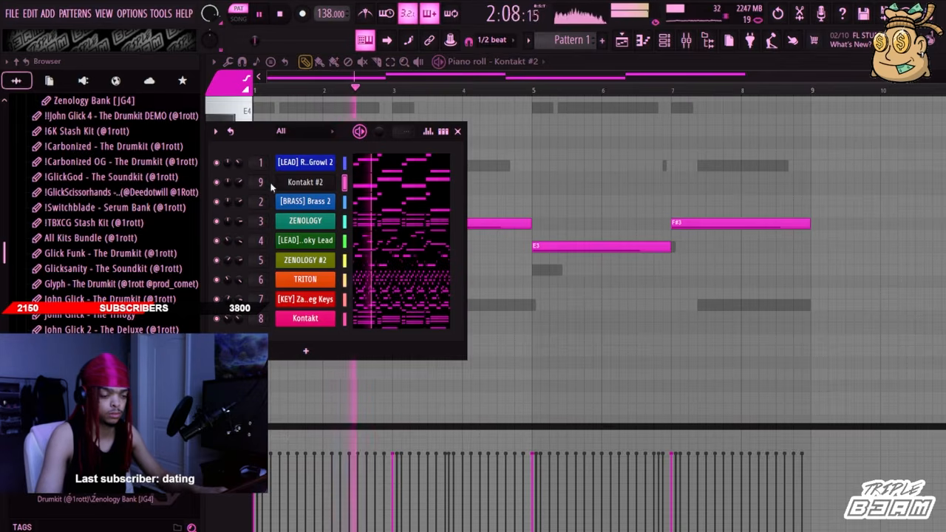
pyautogui.rightClick(216, 181)
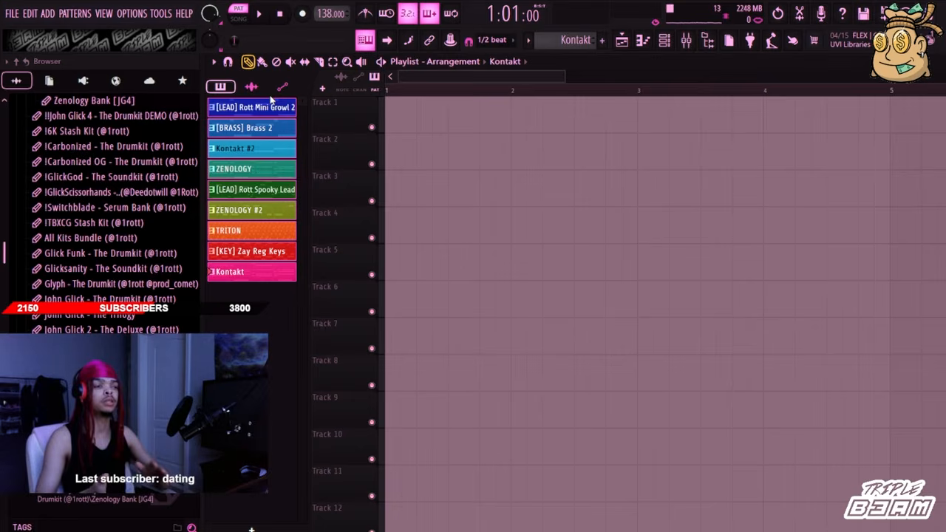
# Place the nine split channel patterns in the playlist, one each on Tracks 1 to 9, starting at bar 1
pyautogui.moveTo(274, 110); pyautogui.dragTo(418, 122)
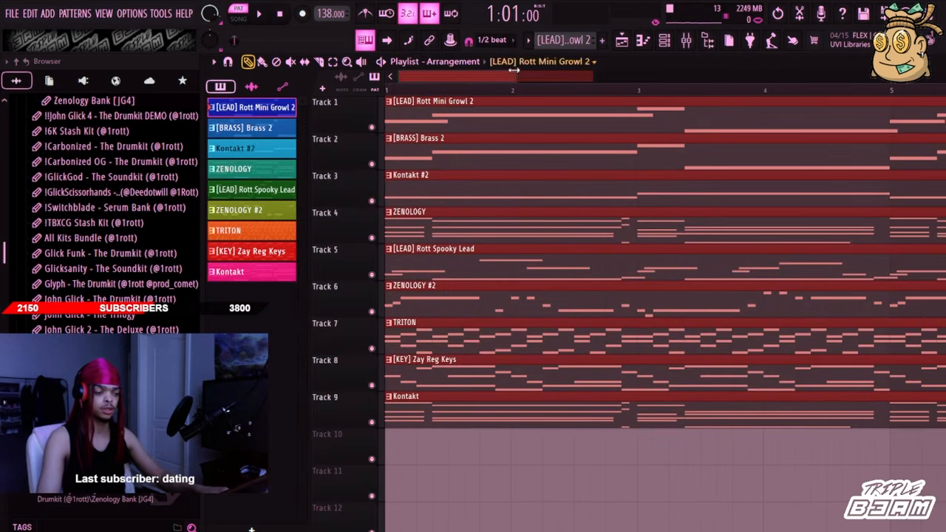
pyautogui.moveTo(515, 73); pyautogui.dragTo(941, 176)
pyautogui.click(455, 436)
pyautogui.moveTo(459, 500); pyautogui.dragTo(427, 127)
pyautogui.click(702, 393)
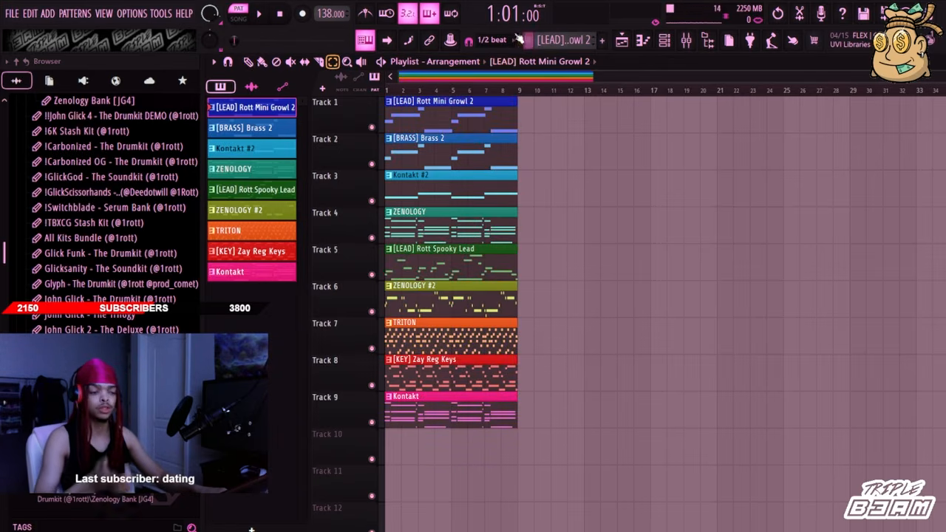
# Set snapping to Bar and duplicate all nine eight-bar clips three times to fill 32 bars
pyautogui.hotkey('ctrl', 'a')
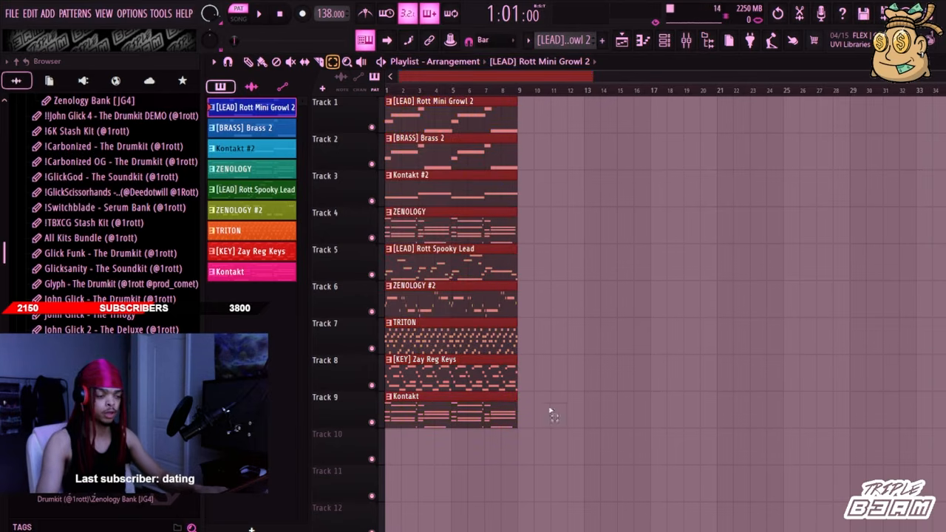
pyautogui.hotkey('ctrl', 'b')
pyautogui.hotkey('ctrl', 'b')
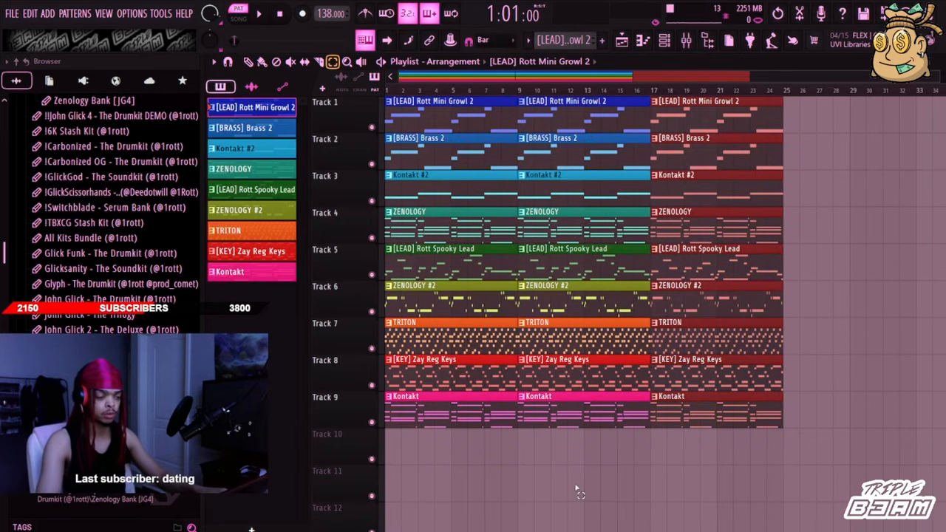
pyautogui.hotkey('ctrl', 'b')
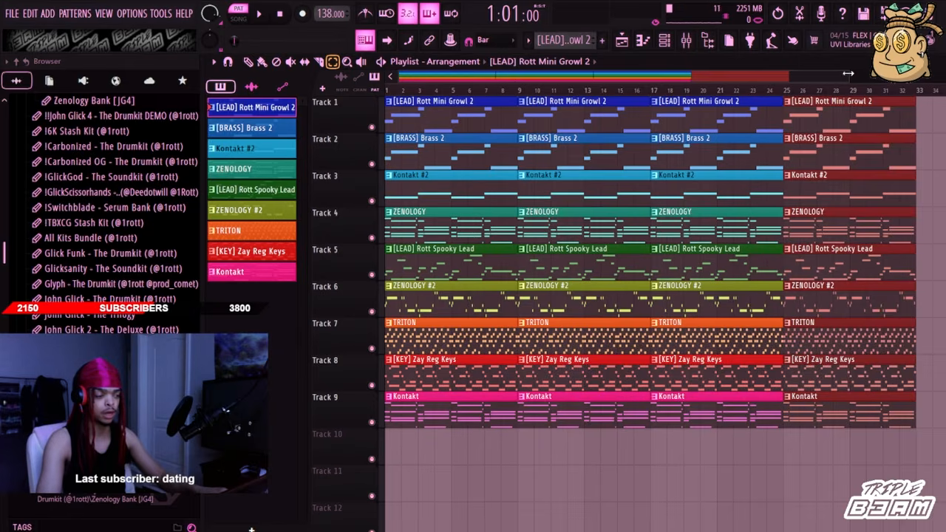
# Extend the arrangement to 48 bars by duplicating the existing eight-bar blocks across all nine tracks
pyautogui.scroll(-3, 837, 306)
pyautogui.click(694, 299)
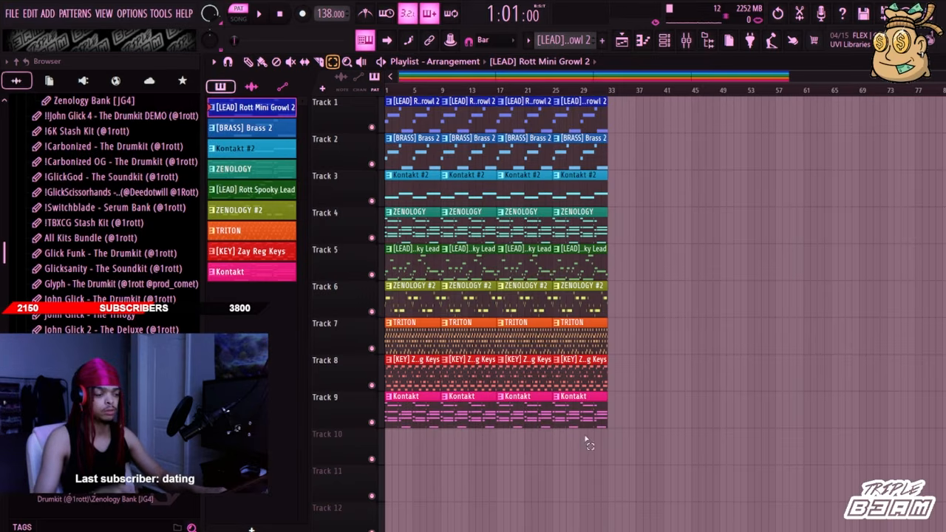
pyautogui.moveTo(585, 438); pyautogui.dragTo(573, 108)
pyautogui.hotkey('ctrl', 'b')
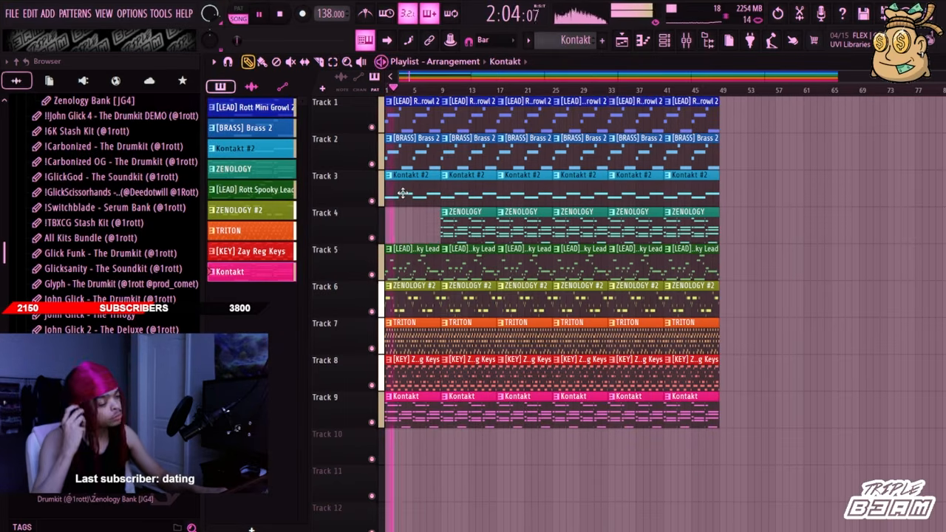
# During playback, remove the ZENOLOGY, Kontakt #2, TRITON, Kontakt and ZENOLOGY #2 clips from bars 1 to 8, and stop playback
pyautogui.rightClick(403, 193)
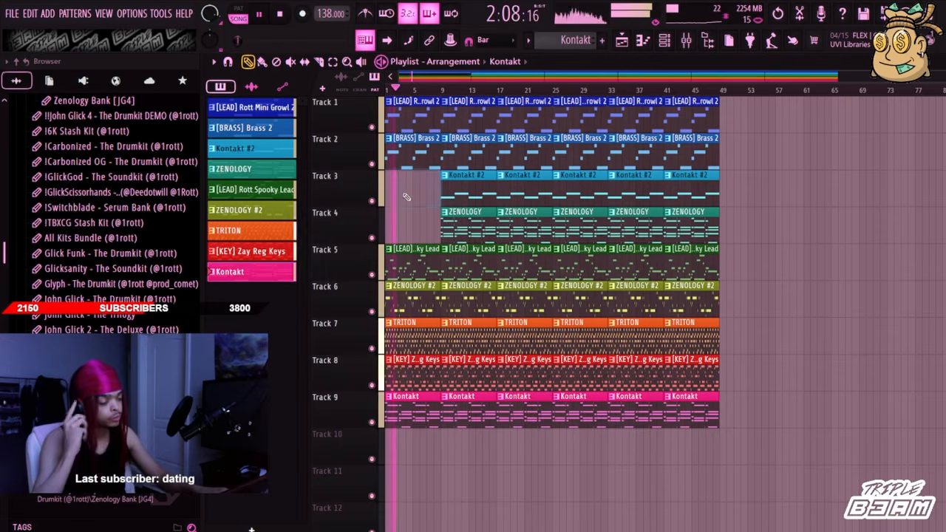
pyautogui.rightClick(416, 333)
pyautogui.rightClick(425, 419)
pyautogui.rightClick(414, 299)
pyautogui.press('space')
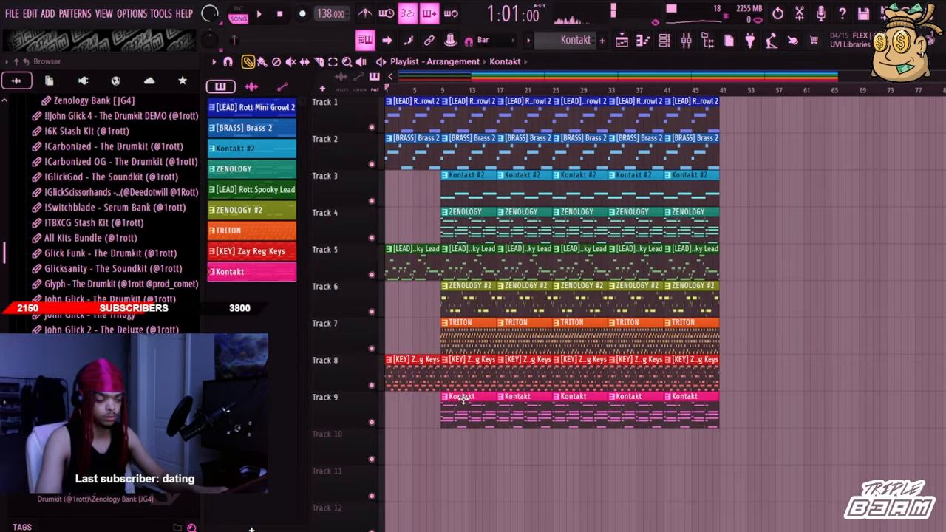
# Put the Kontakt and Kontakt #2 clips back in bars 1 to 8, remove the Rott Mini Growl 2 clip there, and replay
pyautogui.click(425, 406)
pyautogui.press('space')
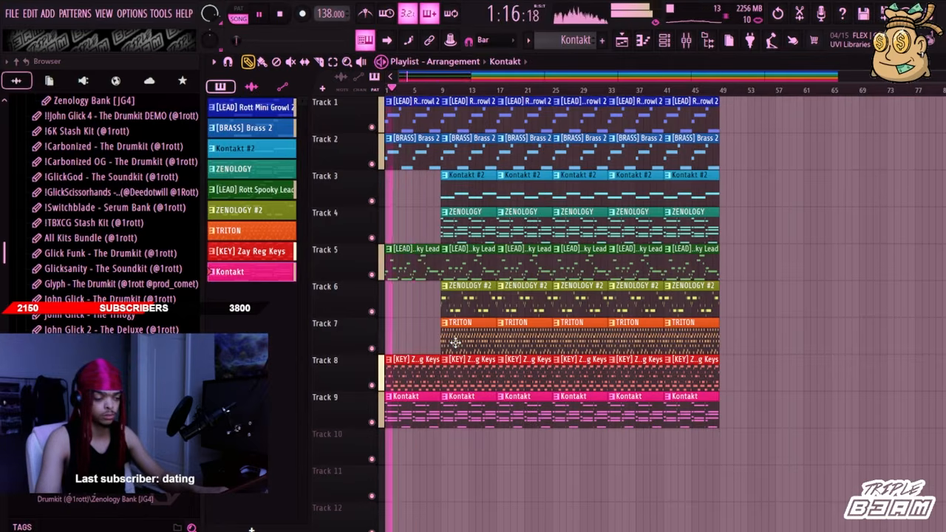
pyautogui.rightClick(423, 120)
pyautogui.moveTo(467, 200); pyautogui.dragTo(347, 193)
pyautogui.press('space')
pyautogui.press('space')
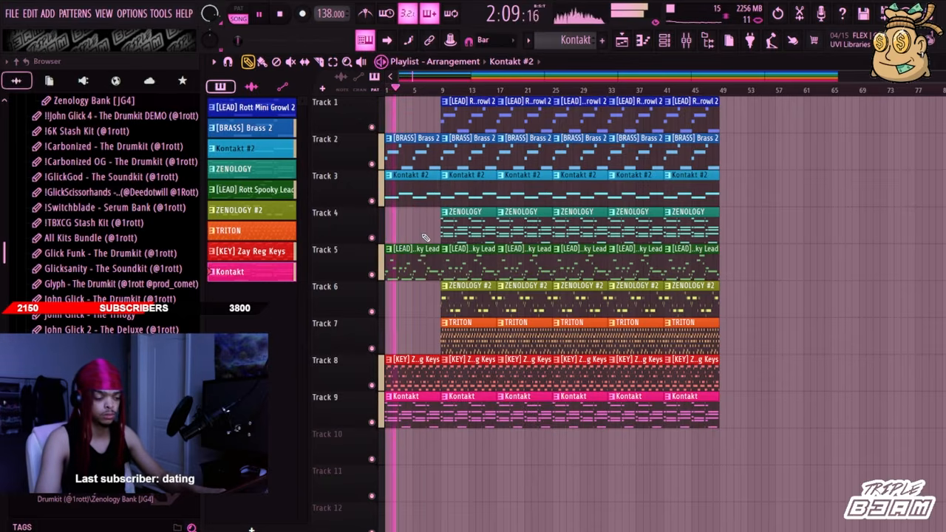
# Remove the Rott Spooky Lead clips from bars 1 to 16 and the ZENOLOGY #2 clip from bars 9 to 16
pyautogui.rightClick(430, 278)
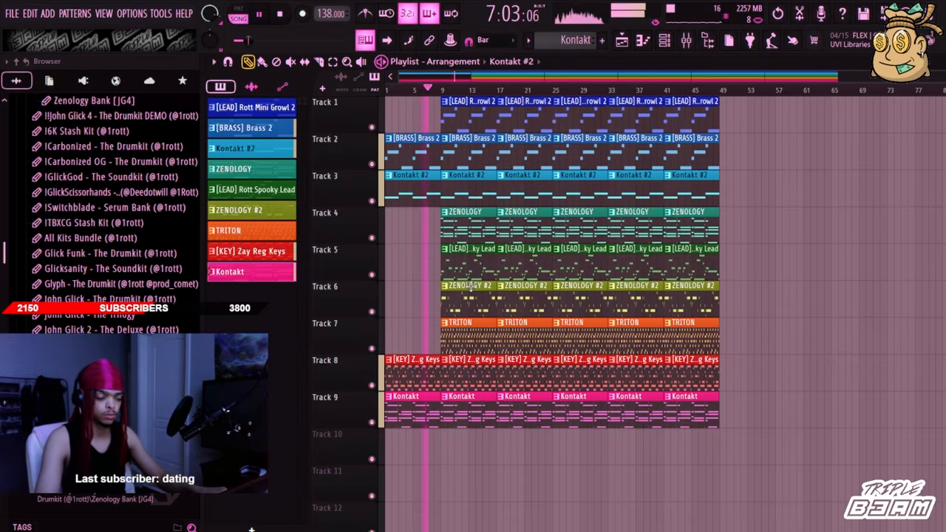
pyautogui.rightClick(469, 258)
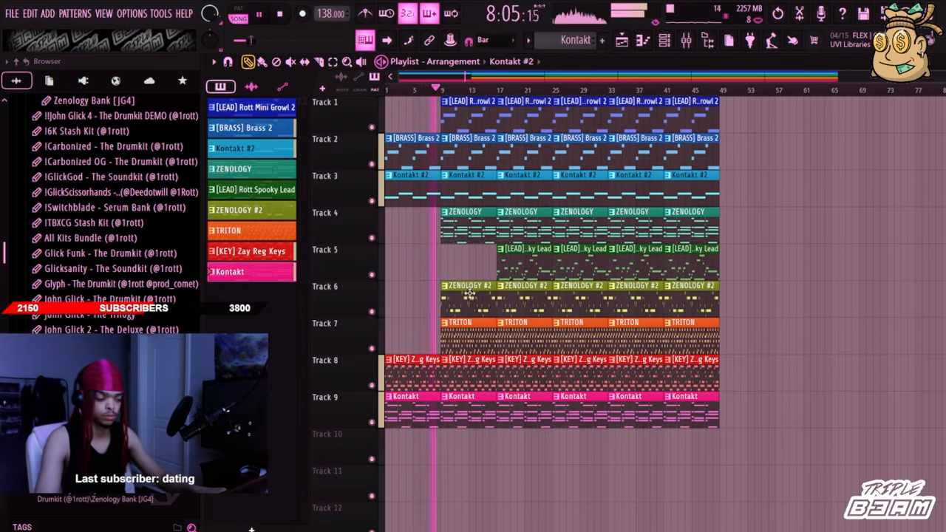
pyautogui.rightClick(469, 305)
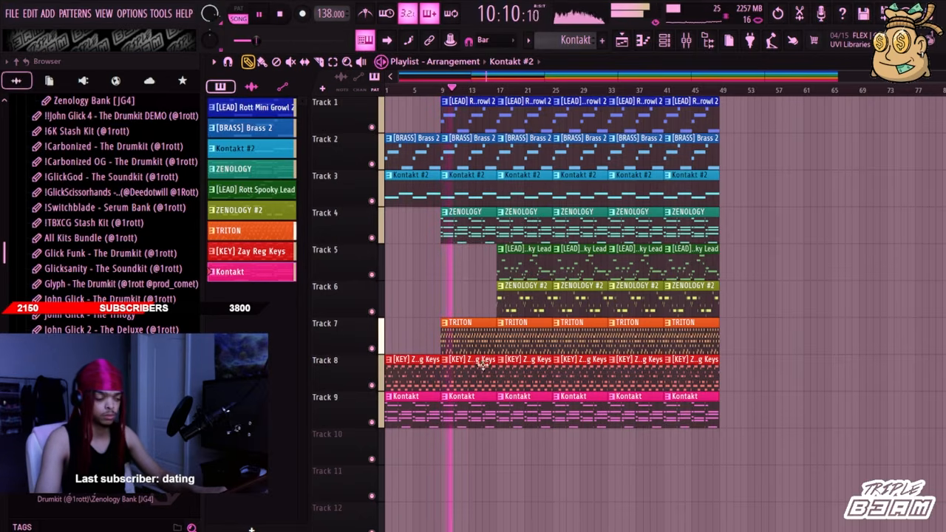
# Remove the Rott Spooky Lead, Kontakt, Zay Reg Keys and Kontakt #2 clips from bars 17 to 24 and replay from bar 17
pyautogui.rightClick(525, 268)
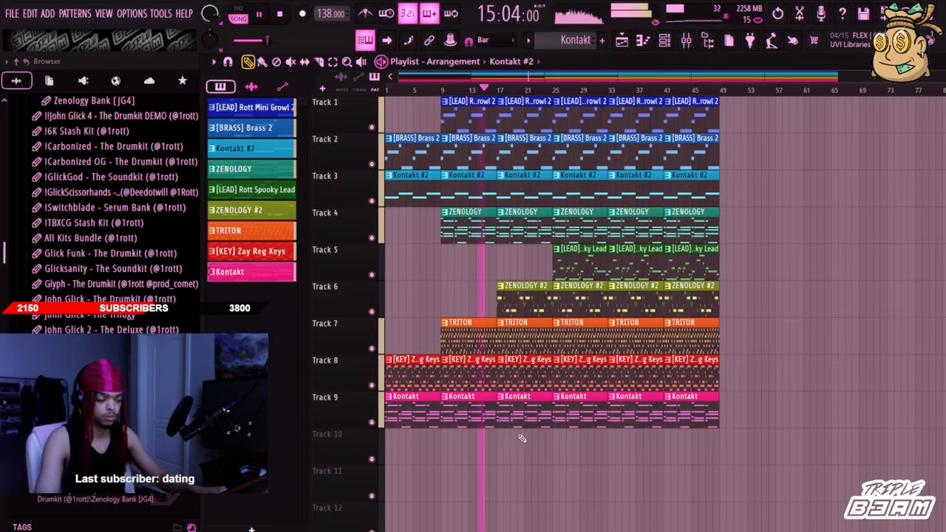
pyautogui.rightClick(528, 416)
pyautogui.rightClick(527, 384)
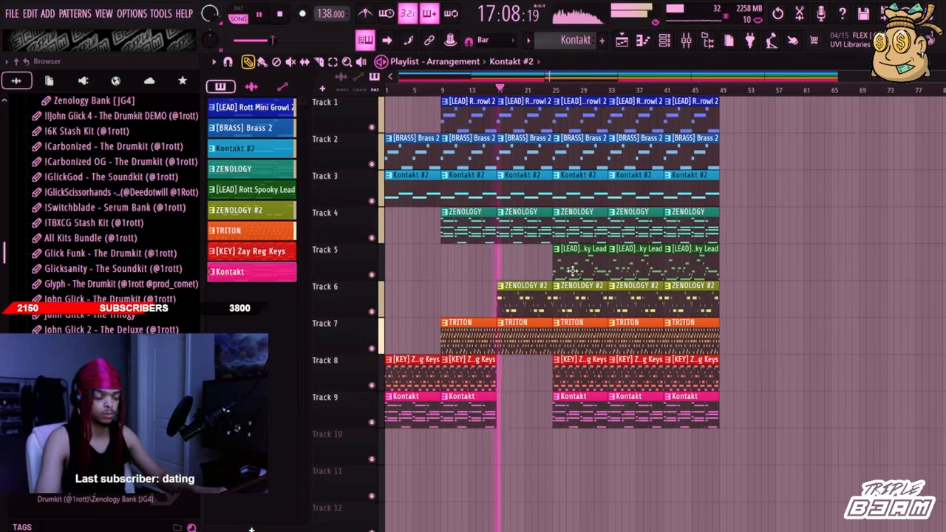
pyautogui.click(665, 40)
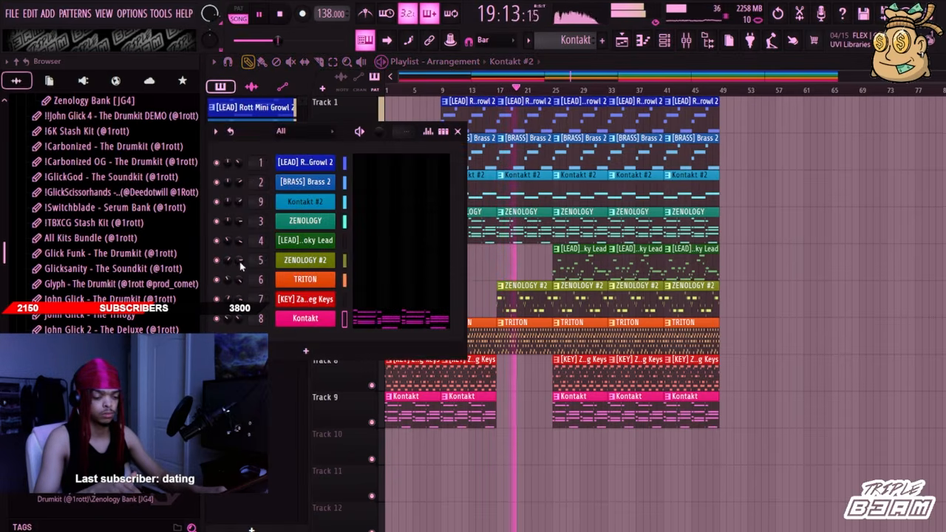
pyautogui.click(457, 131)
pyautogui.press('space')
pyautogui.rightClick(512, 188)
pyautogui.click(500, 89)
pyautogui.press('space')
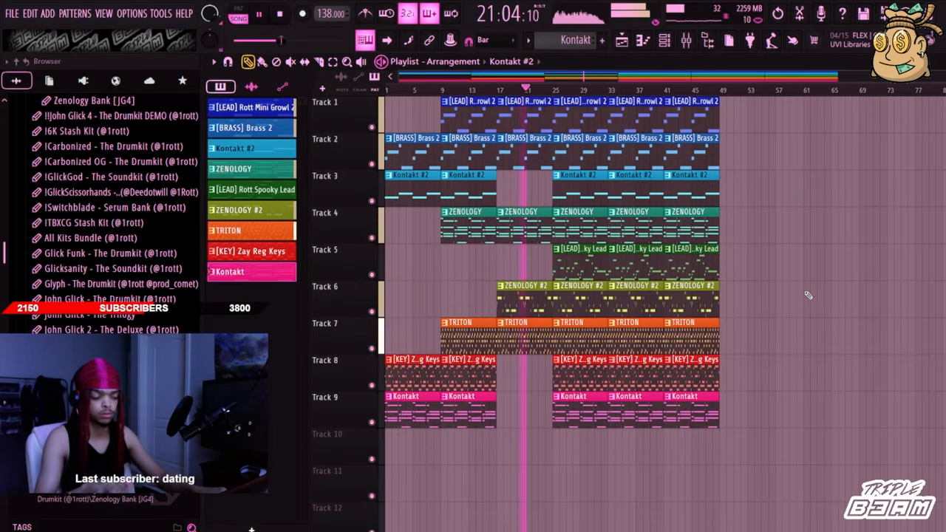
# Remove the TRITON, Kontakt, Kontakt #2 and Brass 2 clips from bars 25 to 32
pyautogui.rightClick(589, 335)
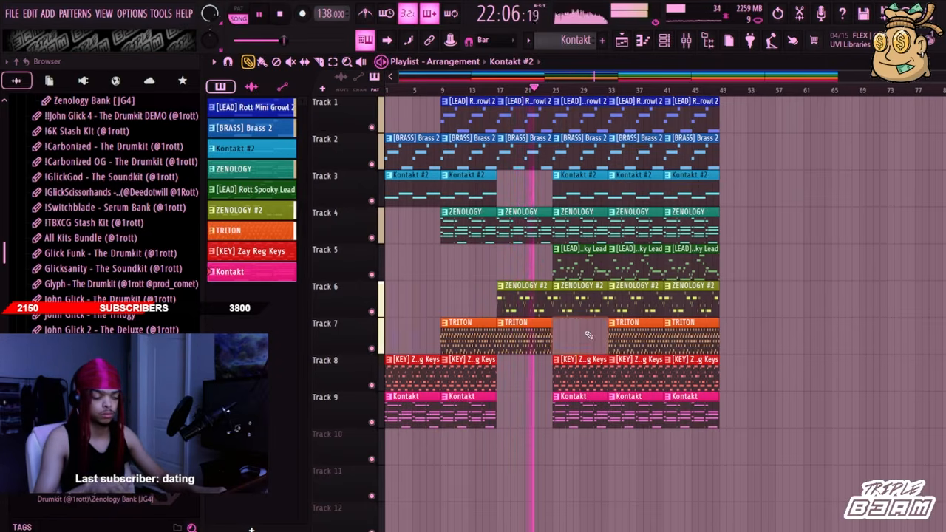
pyautogui.rightClick(570, 393)
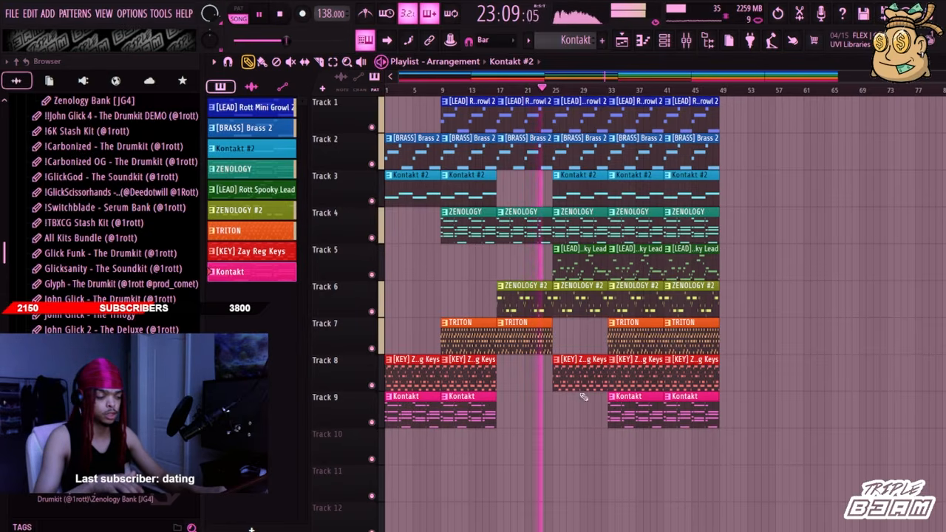
pyautogui.rightClick(584, 193)
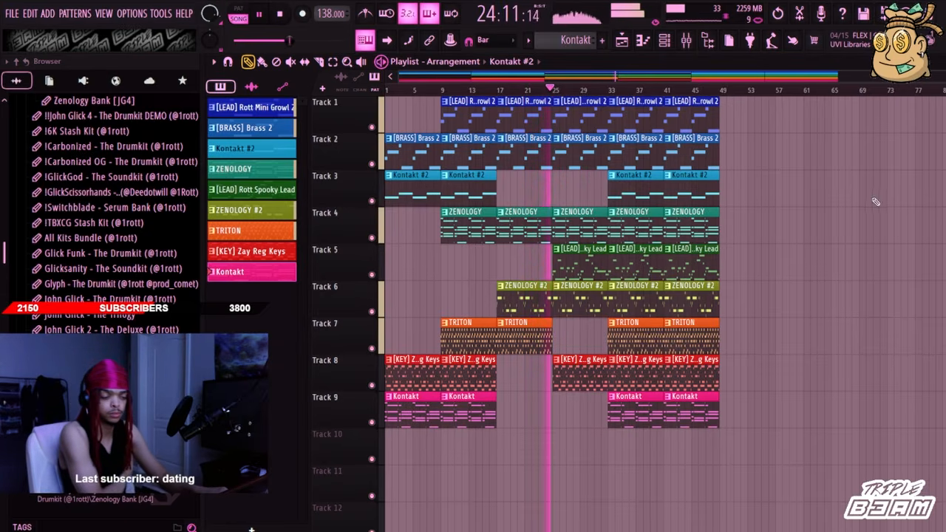
pyautogui.rightClick(572, 157)
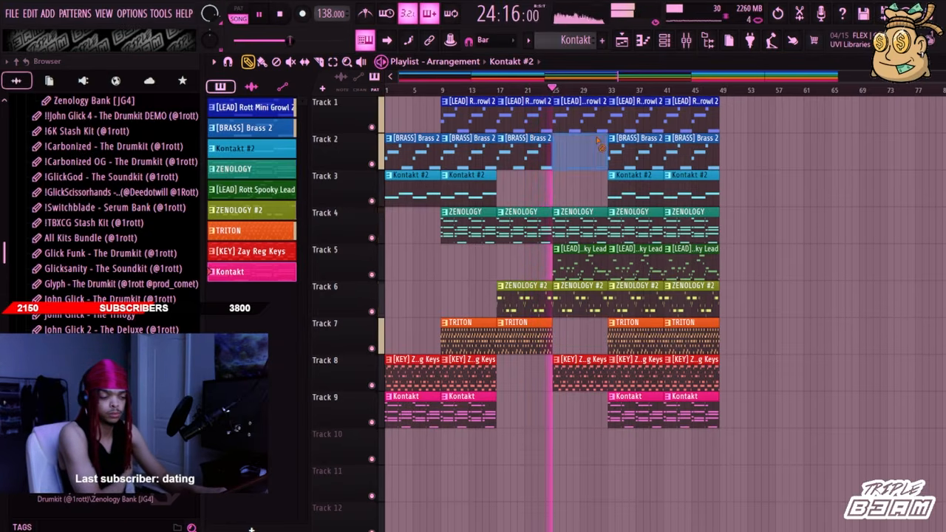
# Put the Kontakt #2 and TRITON clips back in bars 25 to 32 and remove the ZENOLOGY #2 clip there
pyautogui.click(627, 196)
pyautogui.click(573, 193)
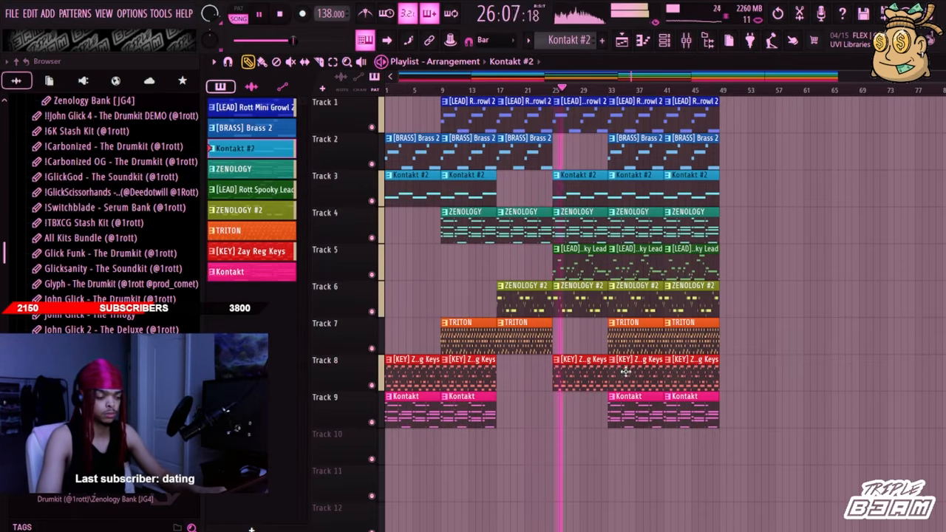
pyautogui.click(624, 341)
pyautogui.click(567, 344)
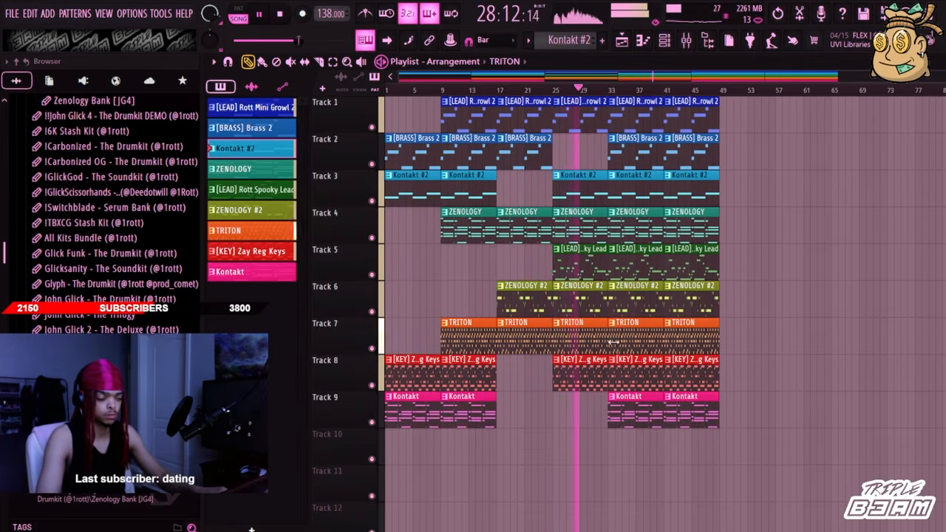
pyautogui.rightClick(595, 299)
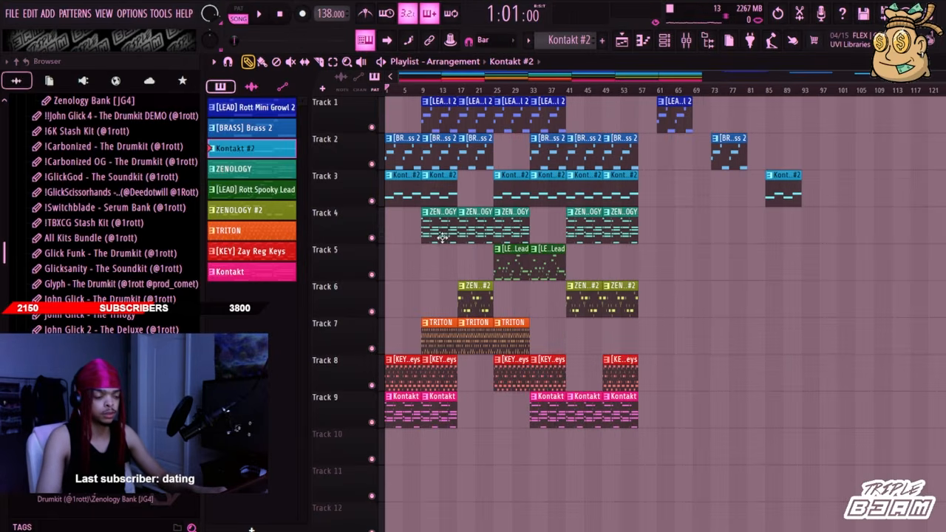
# Start playback and place single ZENOLOGY, Rott Spooky Lead and ZENOLOGY #2 clips on their tracks at bars 97, 109 and 121
pyautogui.press('space')
pyautogui.click(441, 237)
pyautogui.click(822, 233)
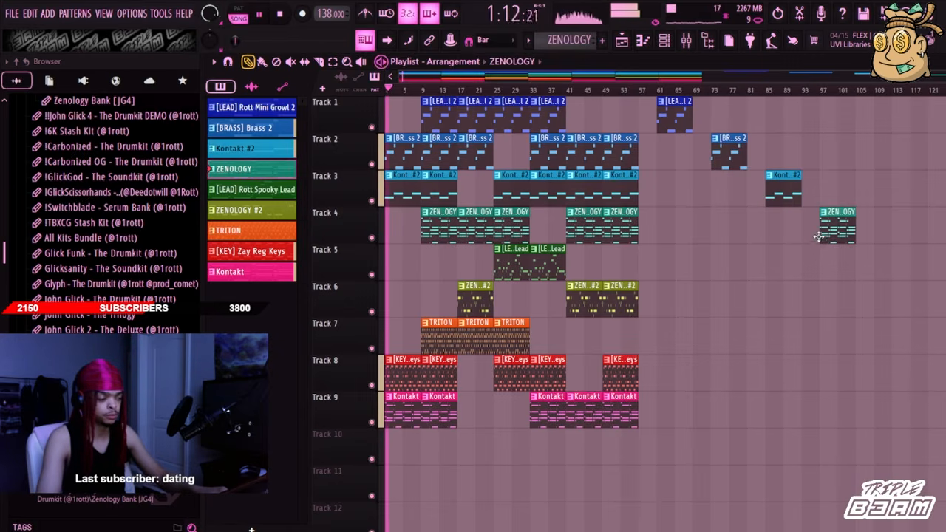
pyautogui.click(506, 263)
pyautogui.moveTo(865, 263); pyautogui.dragTo(877, 263)
pyautogui.click(480, 299)
pyautogui.click(933, 298)
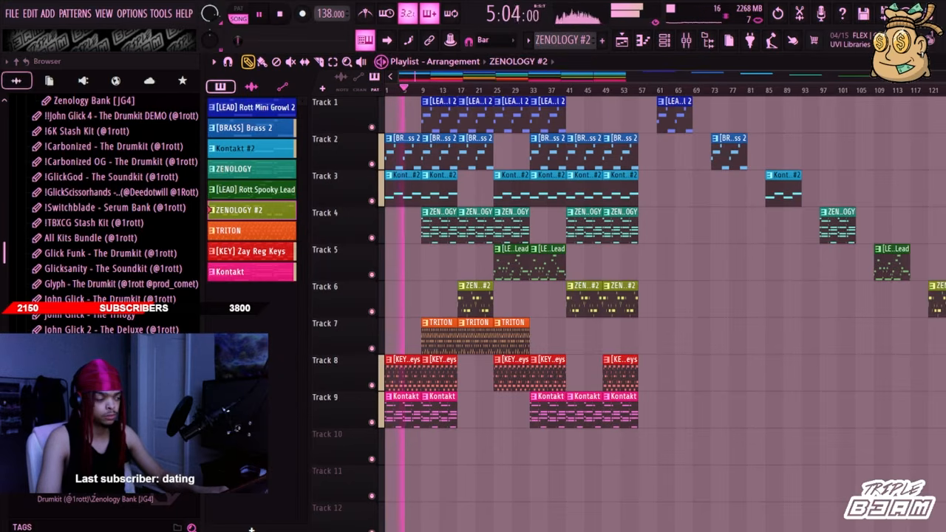
# Place a single TRITON clip at bar 133 and a Zay Reg Keys clip at bar 145, and select the Kontakt pattern
pyautogui.scroll(-2, 540, 279)
pyautogui.click(473, 334)
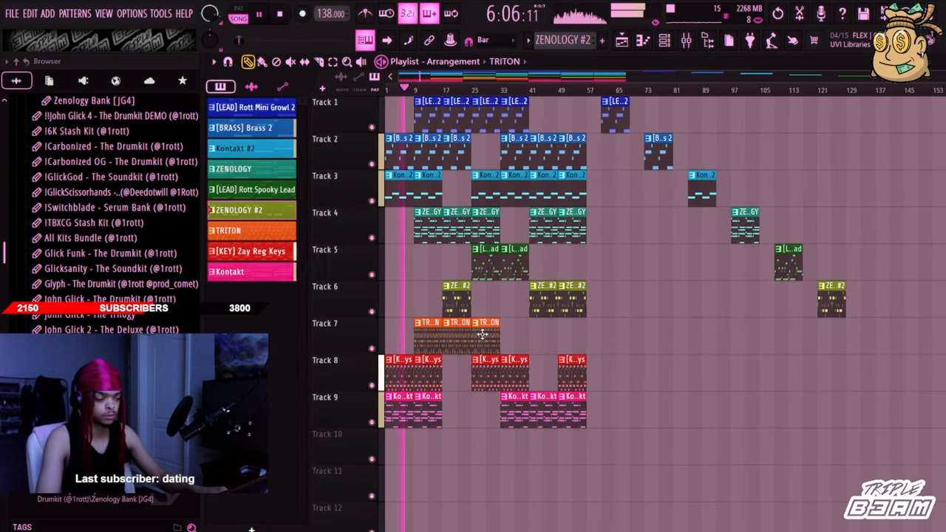
pyautogui.moveTo(837, 337); pyautogui.dragTo(862, 353)
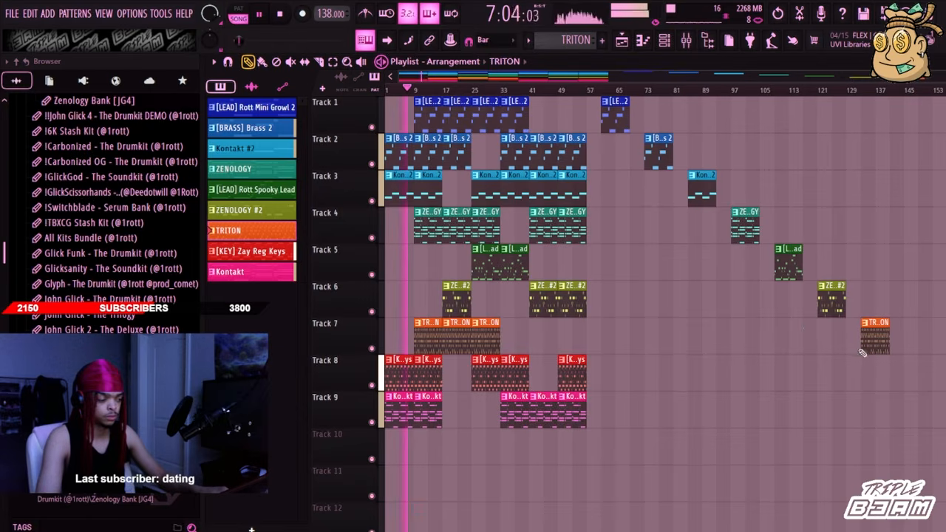
pyautogui.click(580, 374)
pyautogui.click(905, 375)
pyautogui.moveTo(908, 374); pyautogui.dragTo(913, 375)
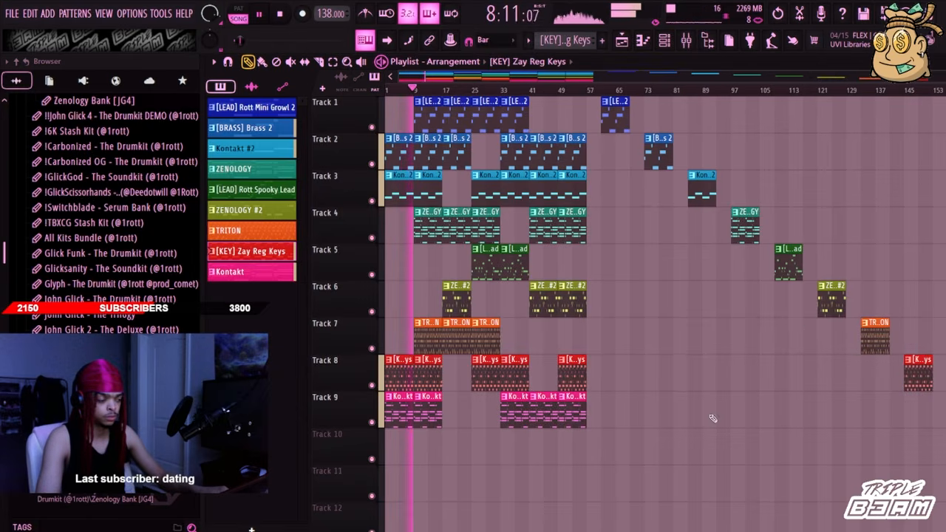
pyautogui.click(572, 414)
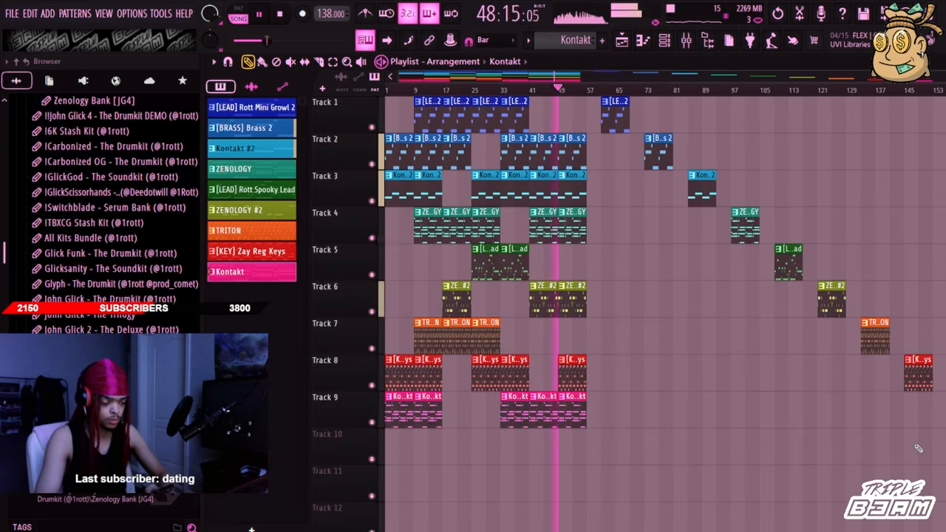
# Remove the last ZENOLOGY #2 clip of the main arrangement, in bars 49 to 56, and stop playback
pyautogui.rightClick(573, 312)
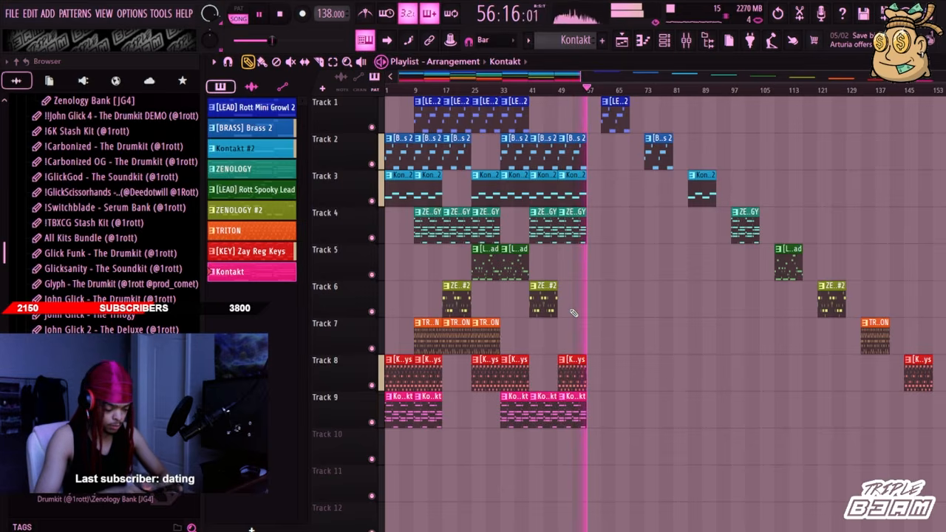
pyautogui.press('space')
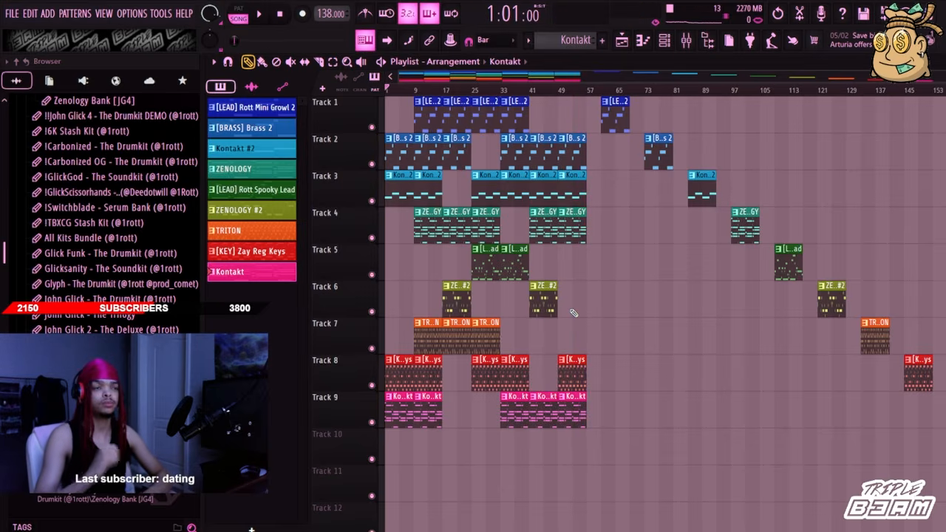